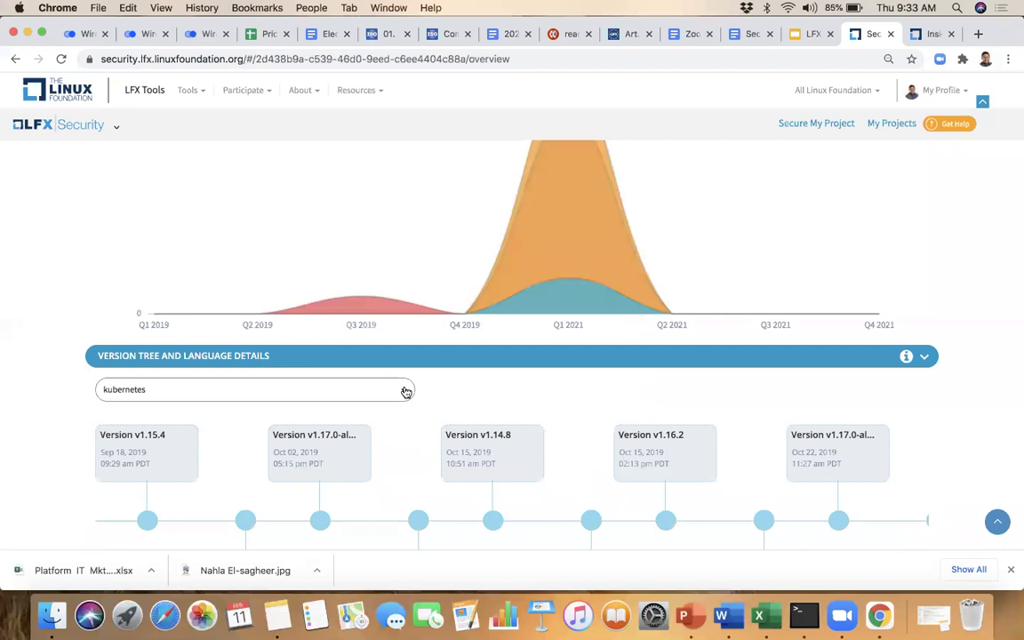
Browse the repositories available for the version tree, keeping kubernetes selected
click(405, 392)
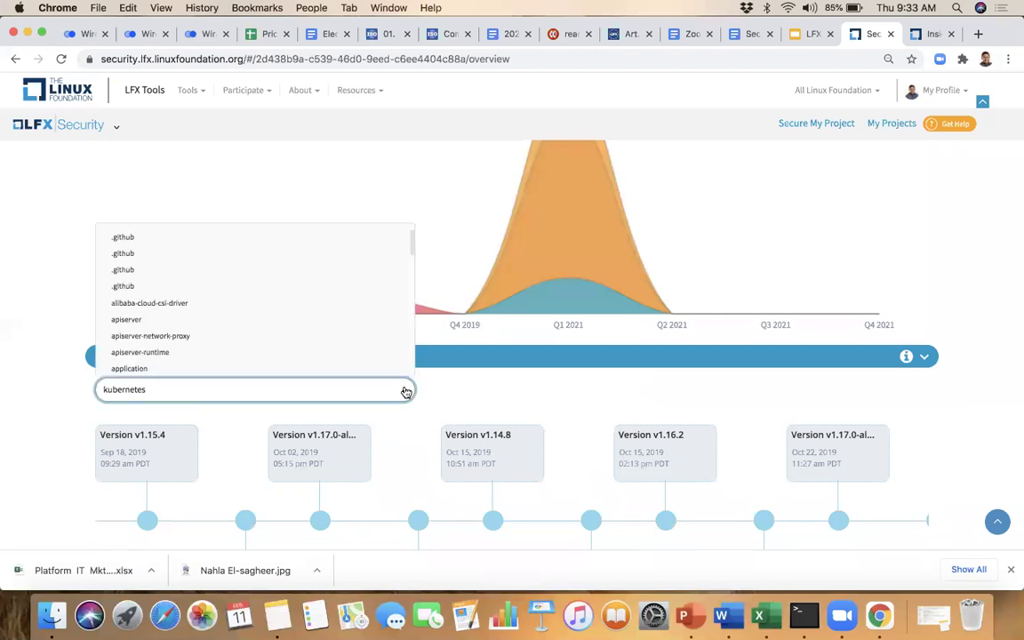
scroll(378, 343, down, 10)
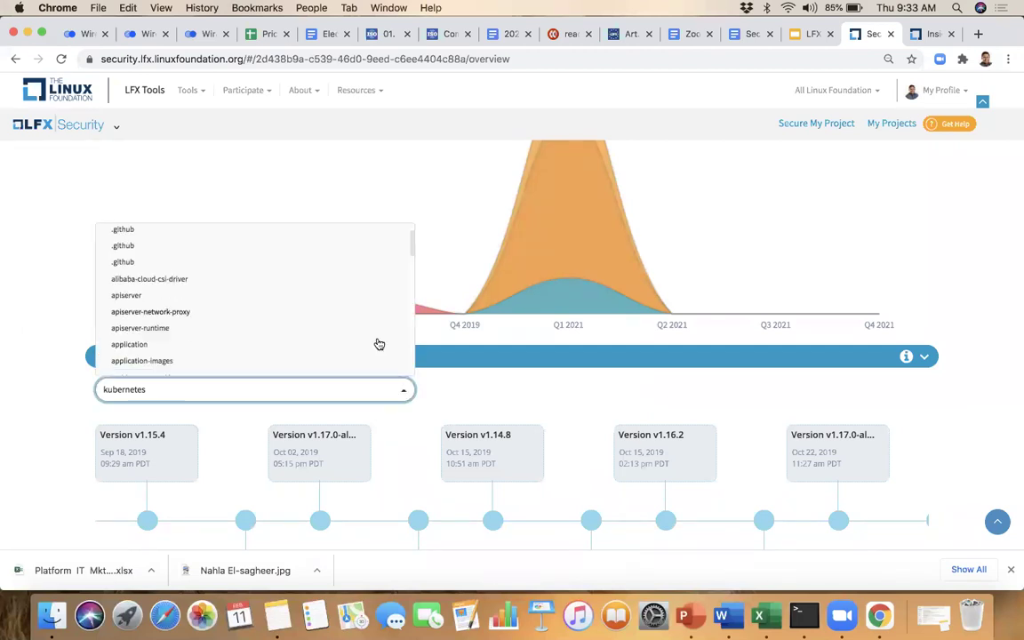
scroll(377, 343, down, 1)
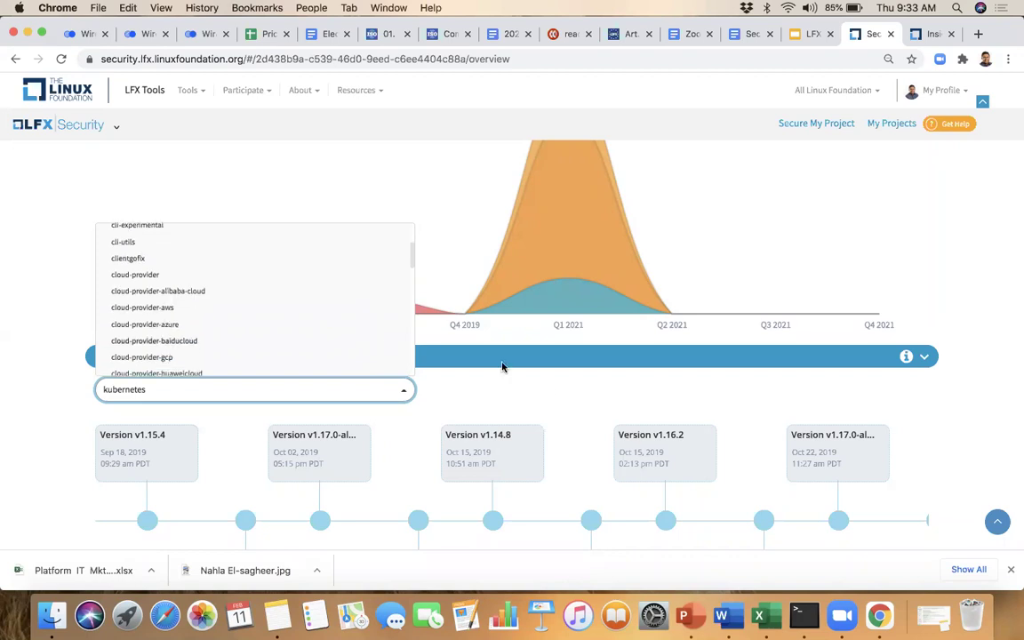
click(545, 391)
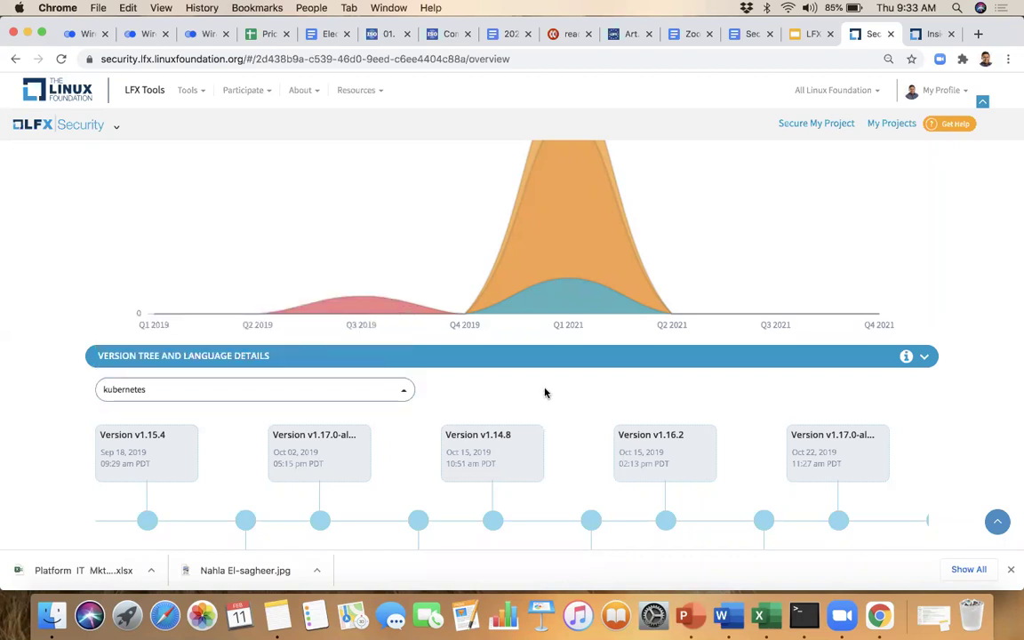
Examine the kubernetes release timeline in the version tree section
scroll(544, 391, down, 3)
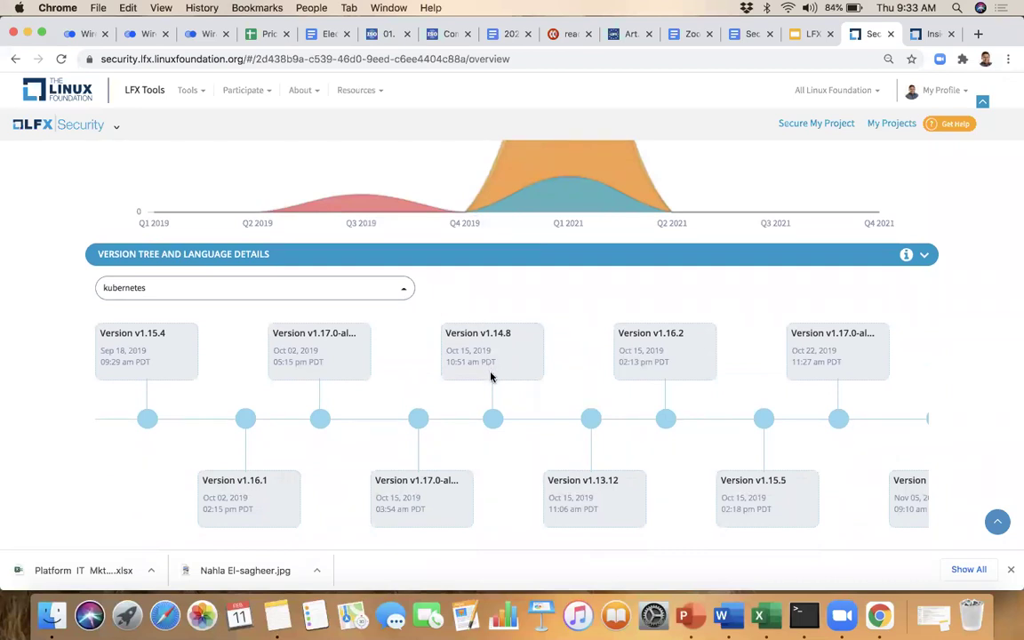
scroll(491, 377, up, 1)
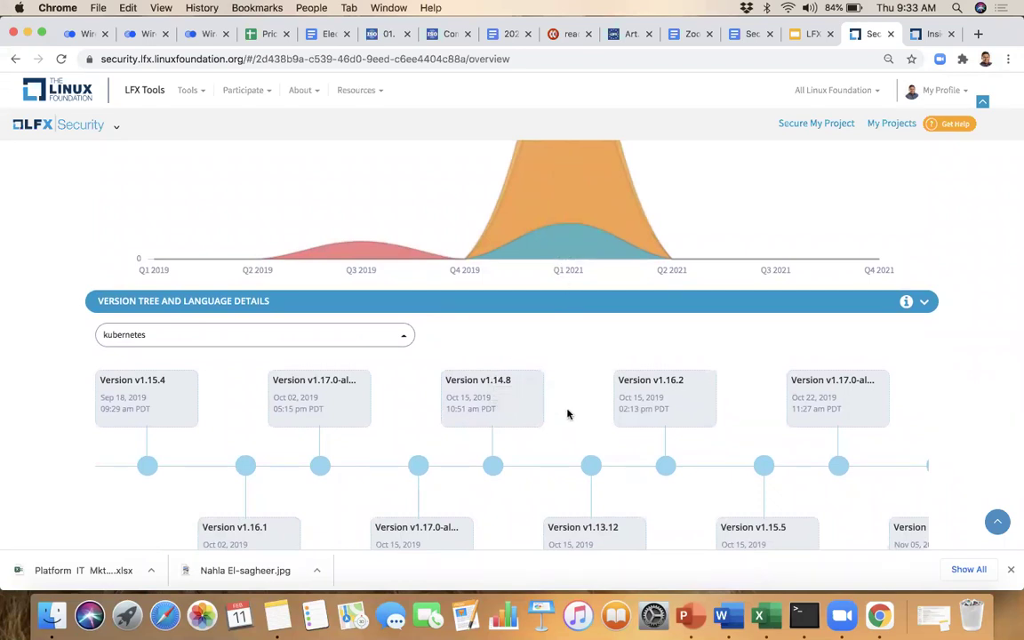
scroll(568, 414, down, 3)
scroll(568, 414, up, 3)
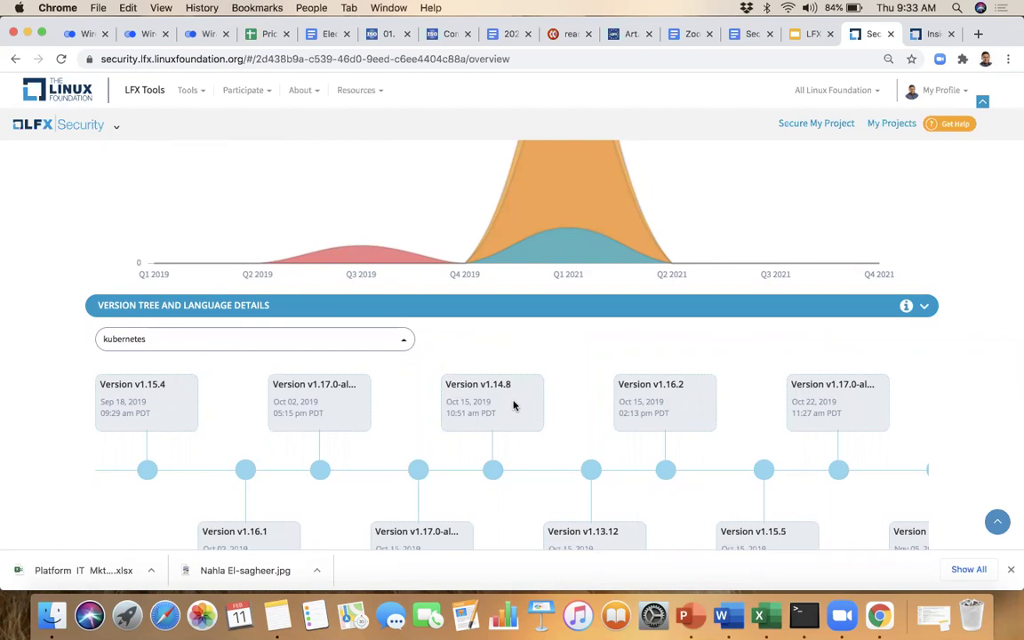
Review the programming language breakdown chart for kubernetes and the scan history table below it
scroll(513, 405, down, 5)
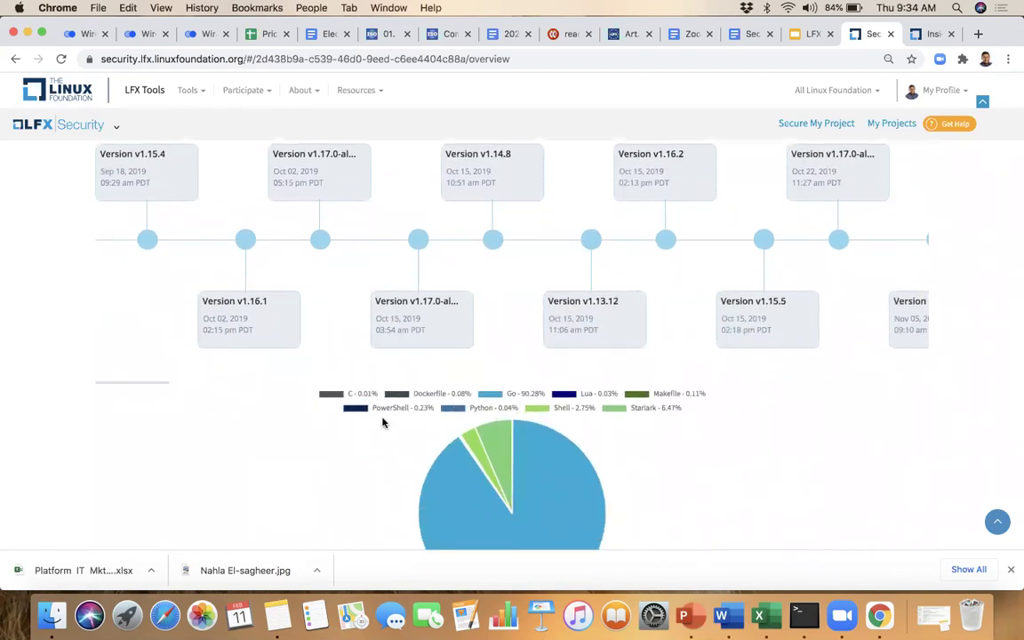
scroll(382, 423, down, 1)
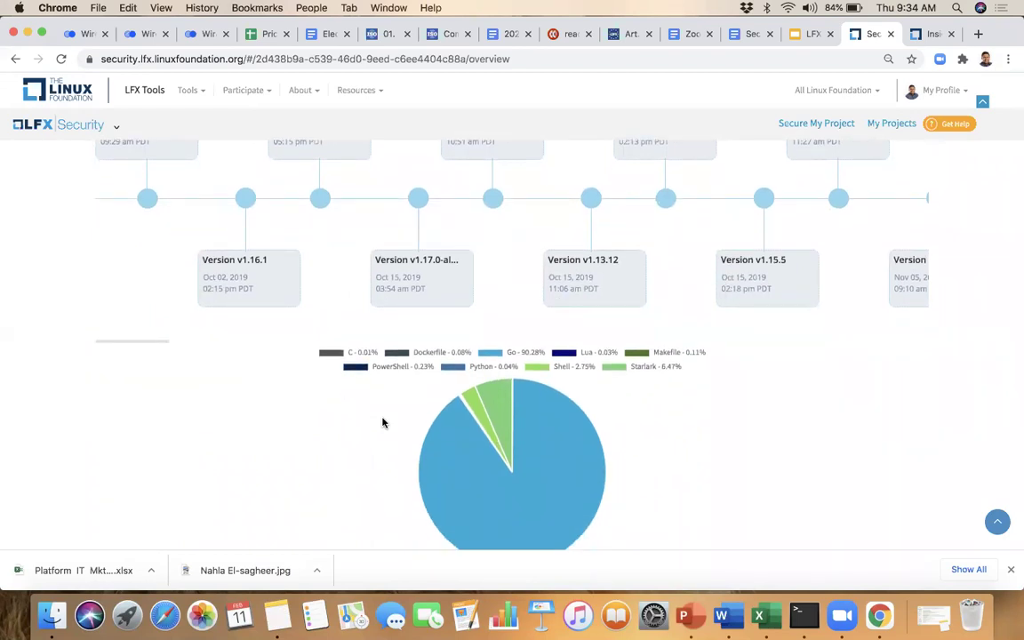
mouse_move(432, 429)
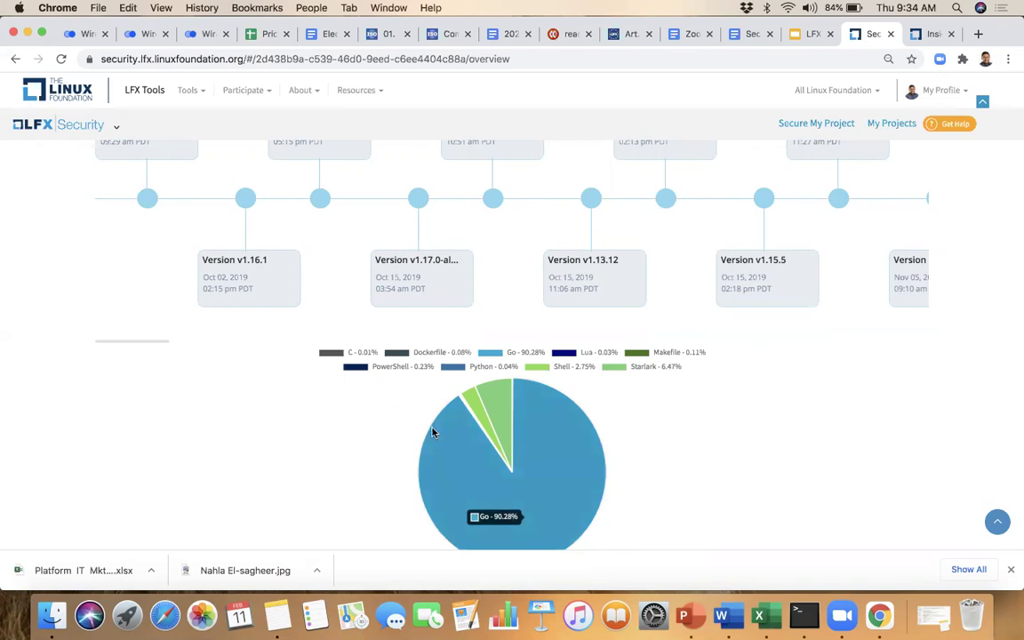
scroll(433, 440, down, 1)
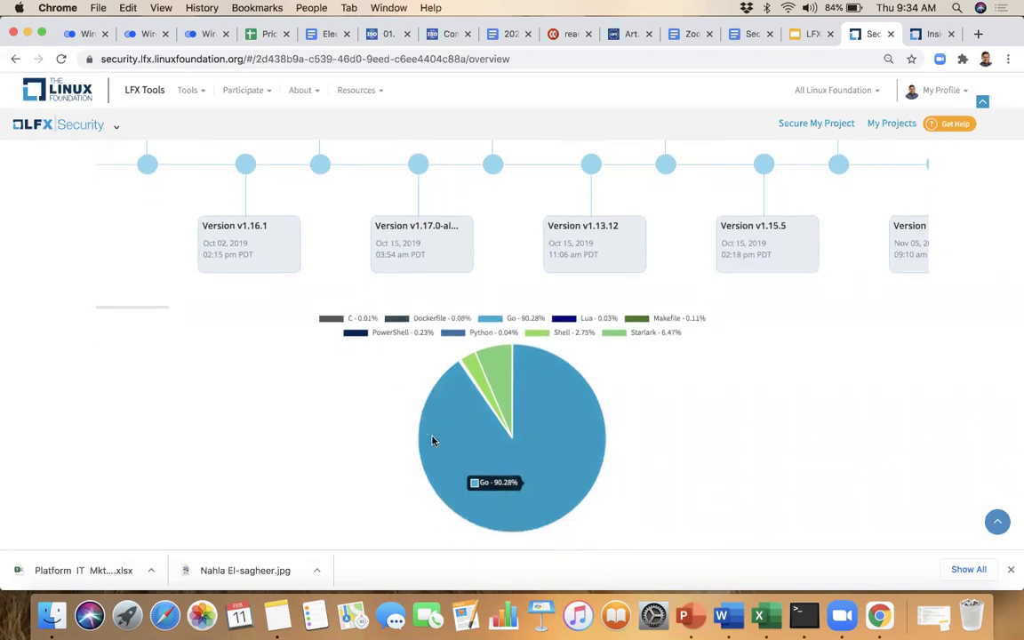
scroll(433, 441, down, 5)
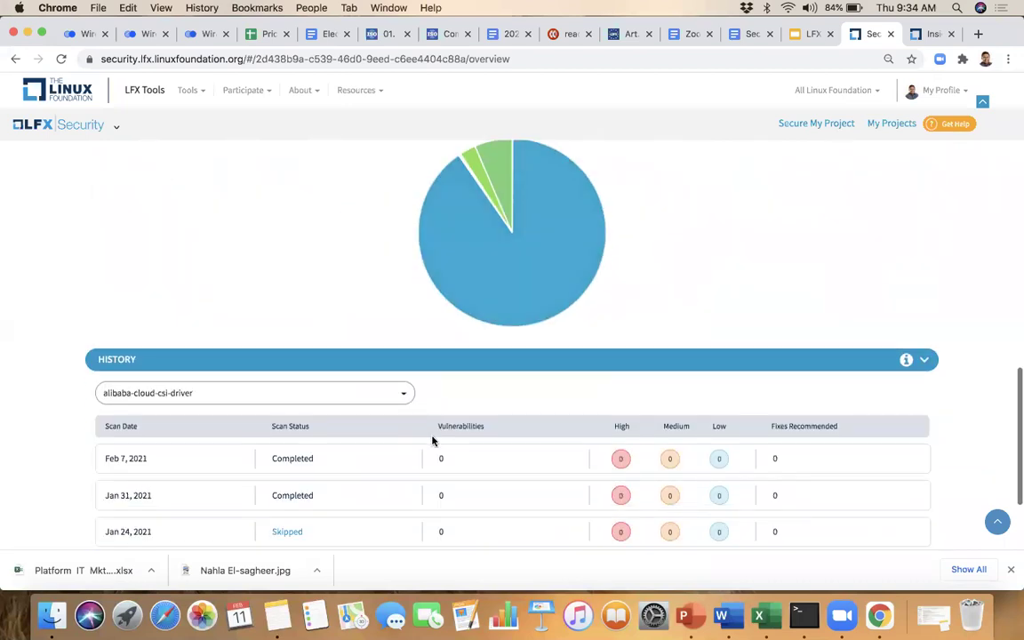
Open the Kubernetes issues list and expand the vulnerability details of the cloud-provider-azure repository
scroll(437, 477, up, 15)
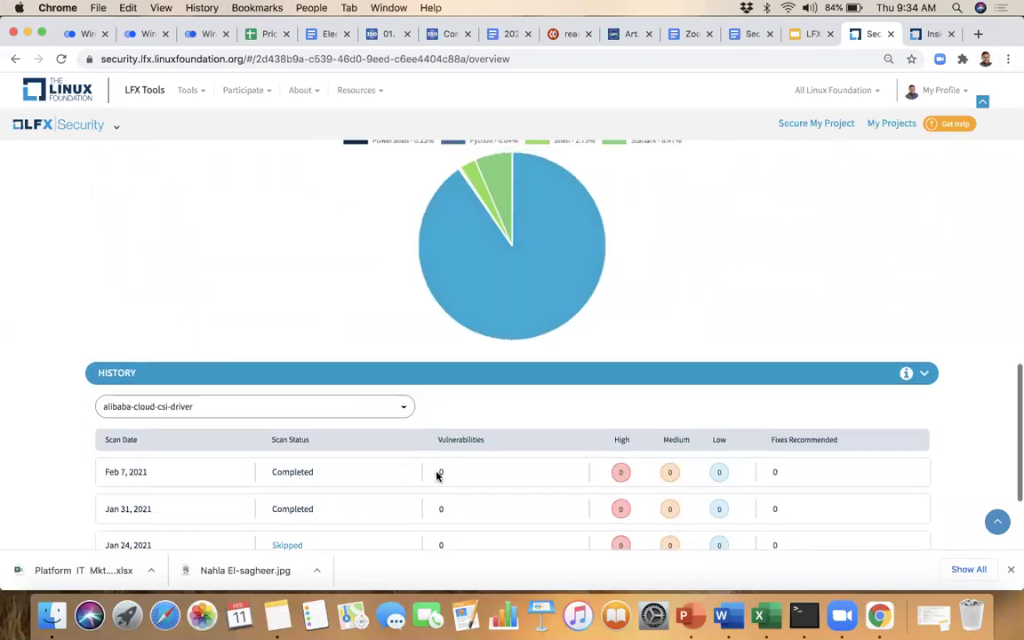
scroll(436, 478, up, 4)
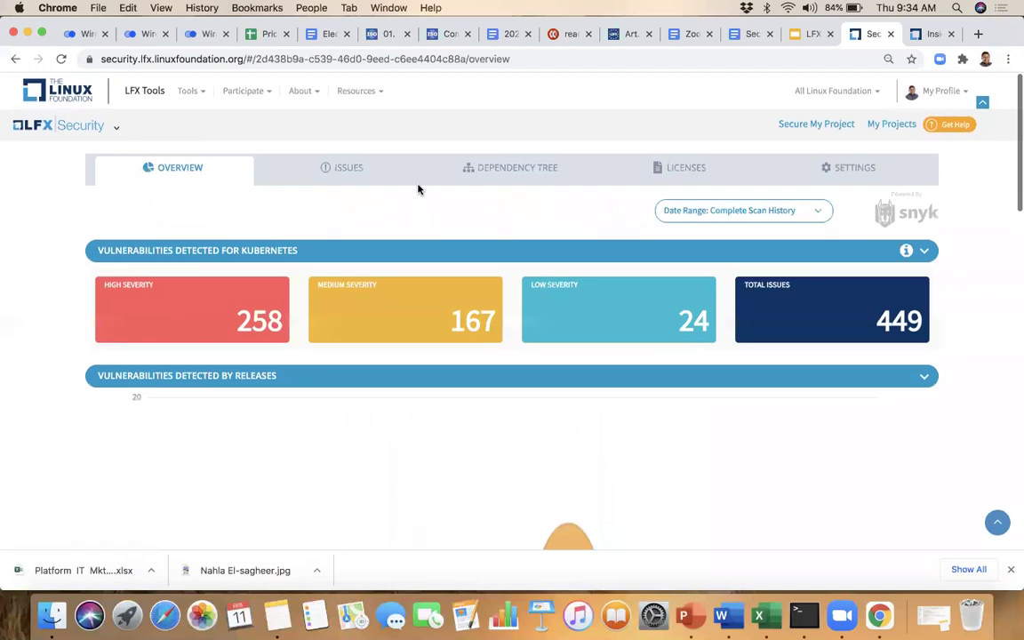
click(347, 169)
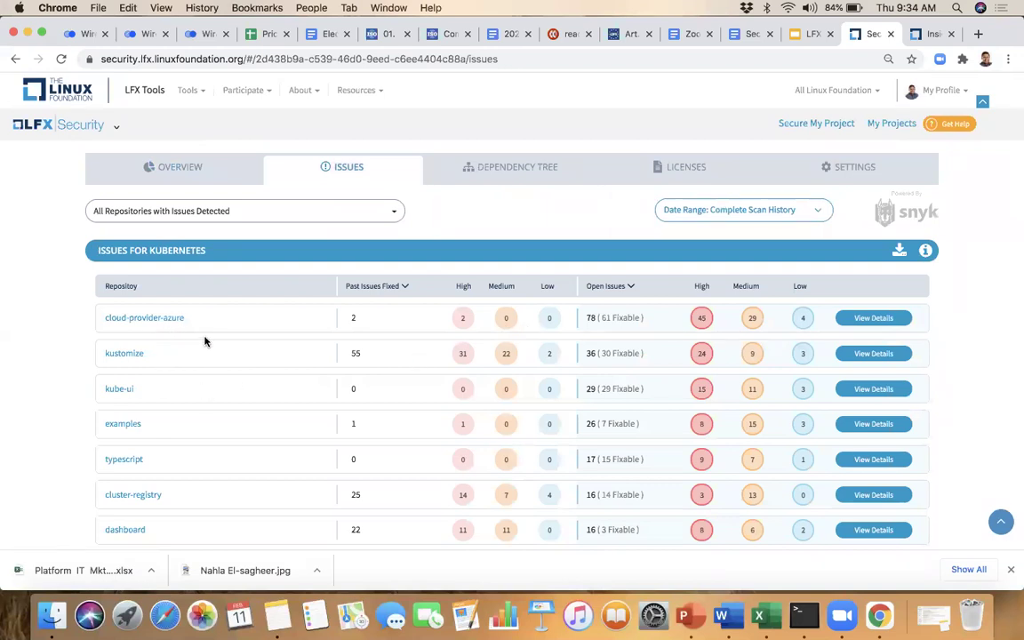
click(884, 321)
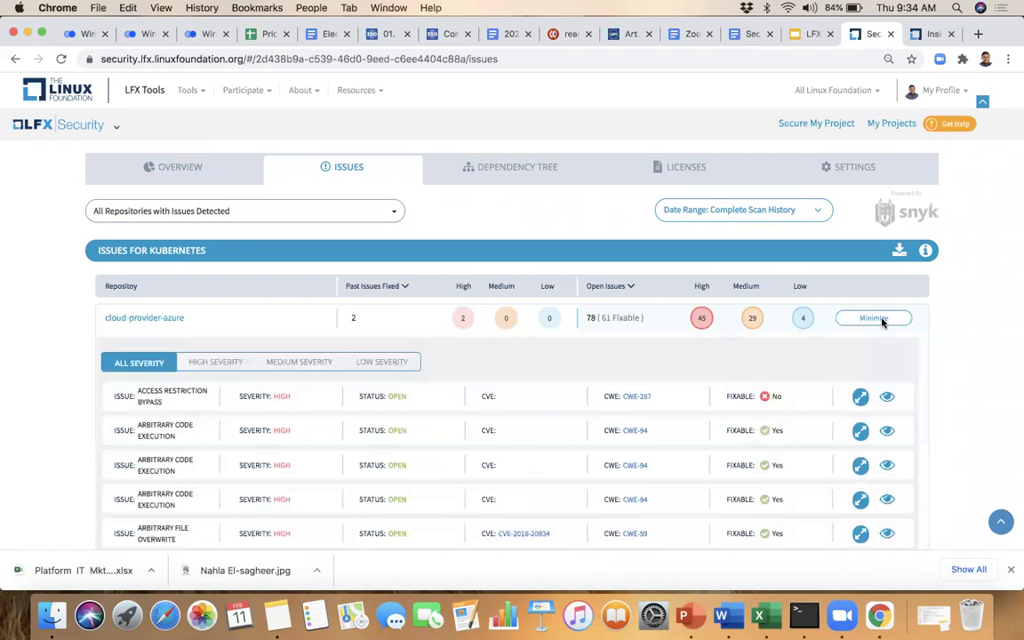
scroll(988, 348, down, 3)
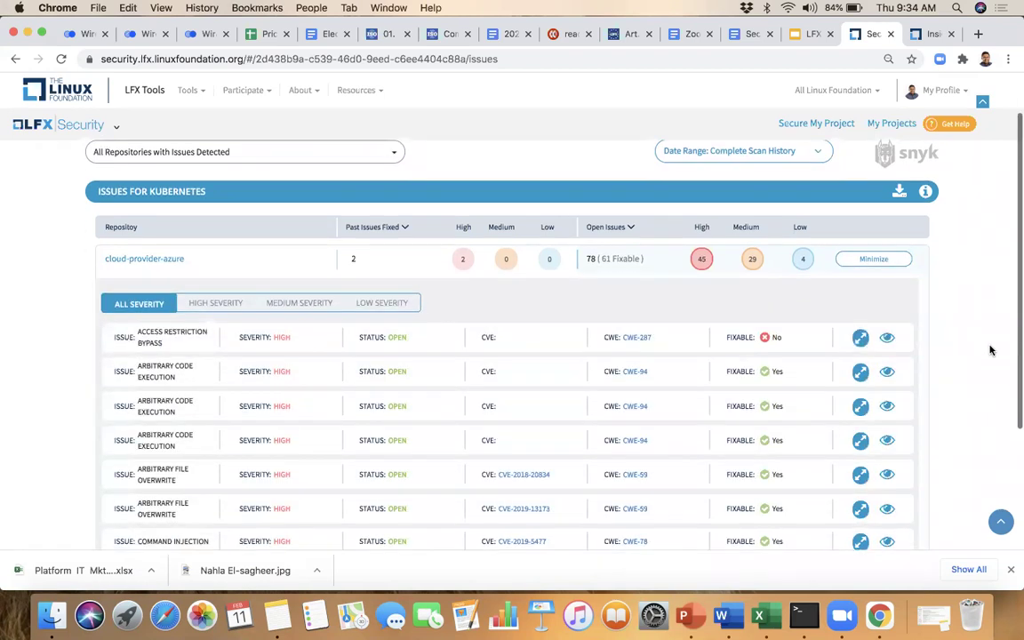
scroll(990, 350, down, 1)
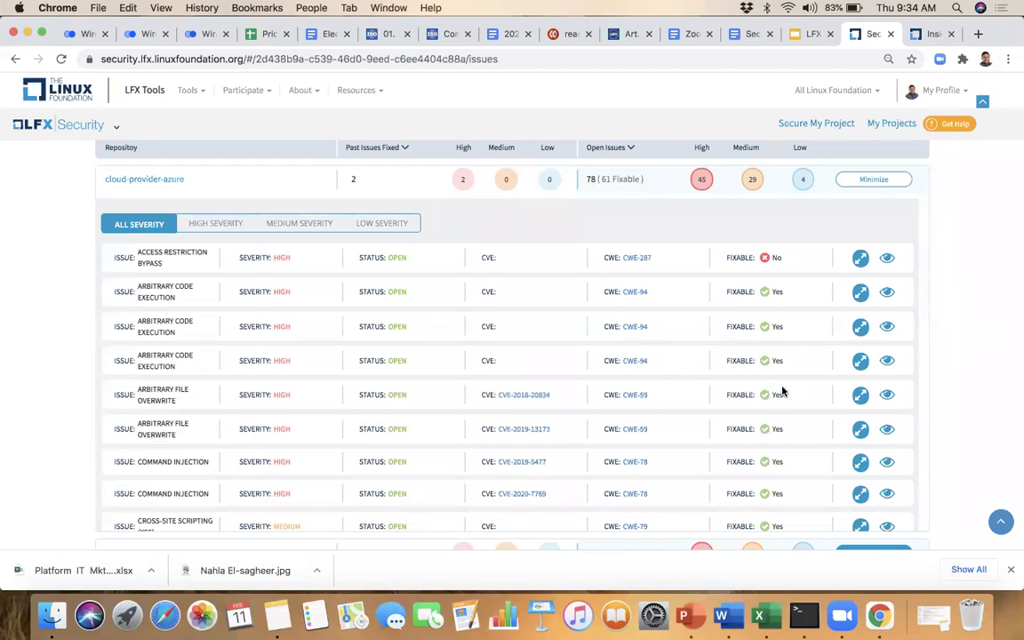
Expand the Arbitrary File Overwrite issue for CVE-2018-20834 and review its overview, credit and remediation details
click(861, 396)
scroll(783, 427, down, 3)
scroll(782, 427, down, 1)
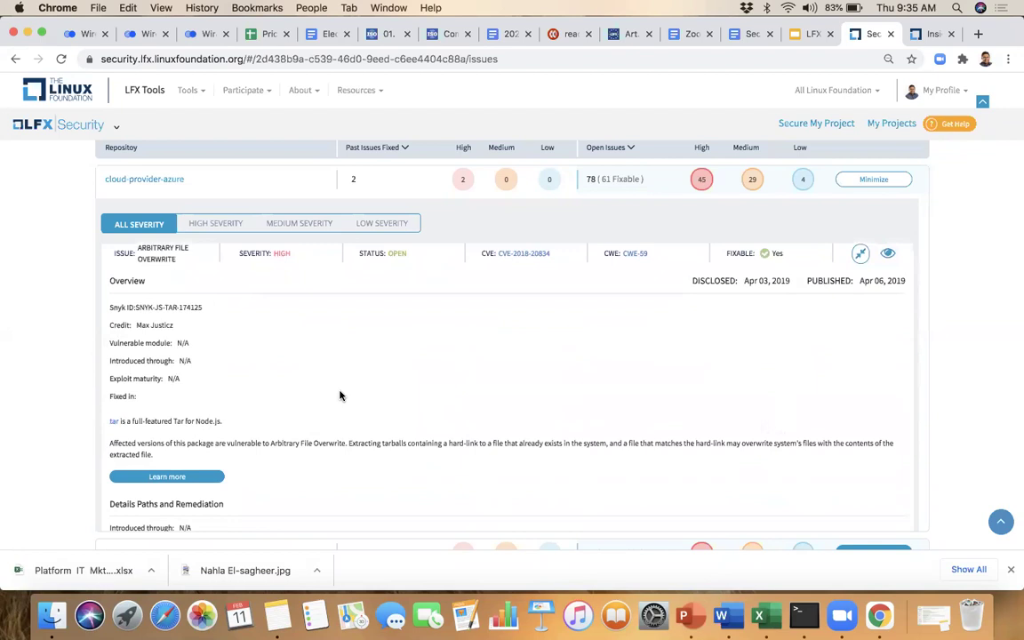
drag(134, 326, 172, 331)
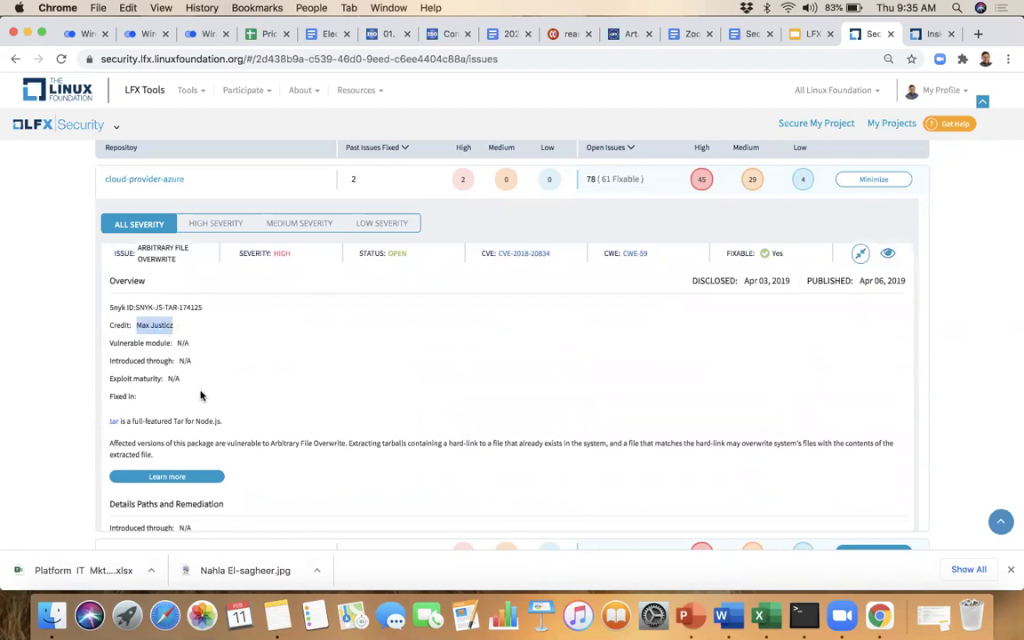
scroll(201, 396, down, 3)
scroll(201, 396, down, 1)
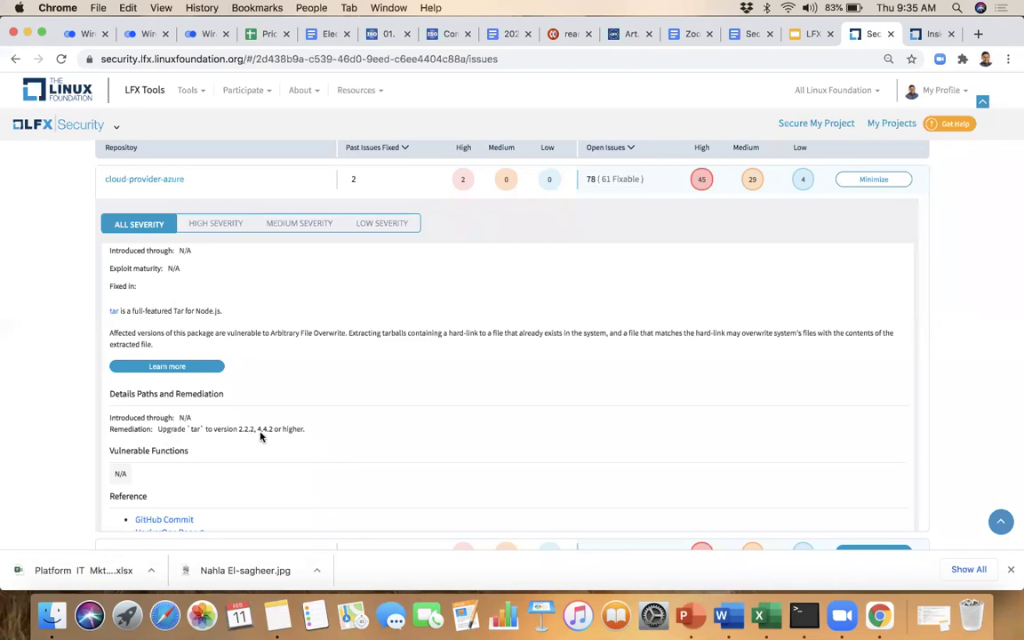
scroll(330, 433, up, 2)
scroll(330, 433, up, 2)
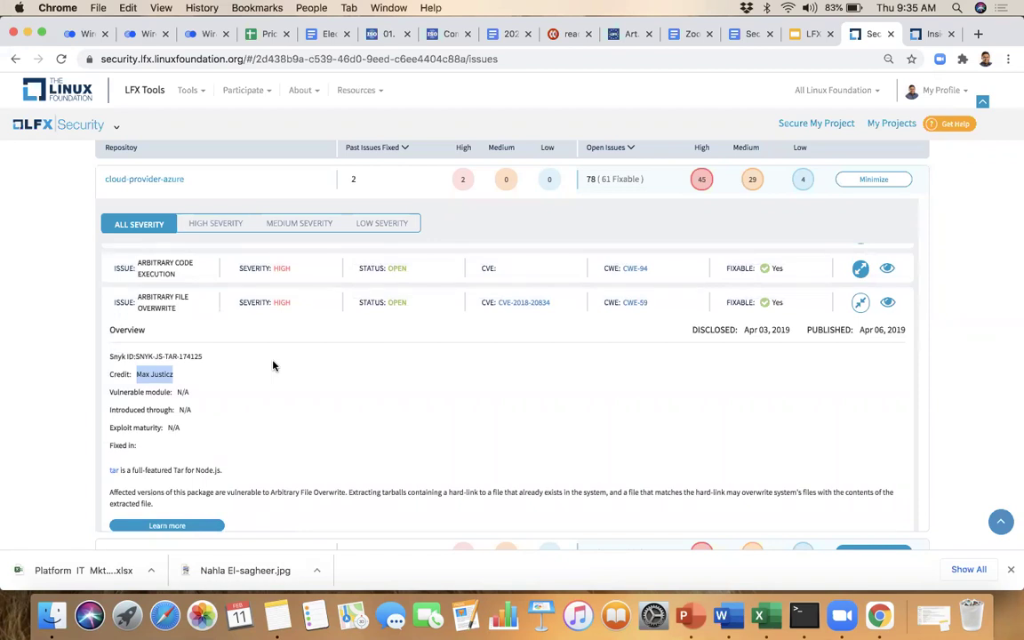
View the CVE-2018-20834 record linked from the issue, read its description and references, and close it
click(516, 304)
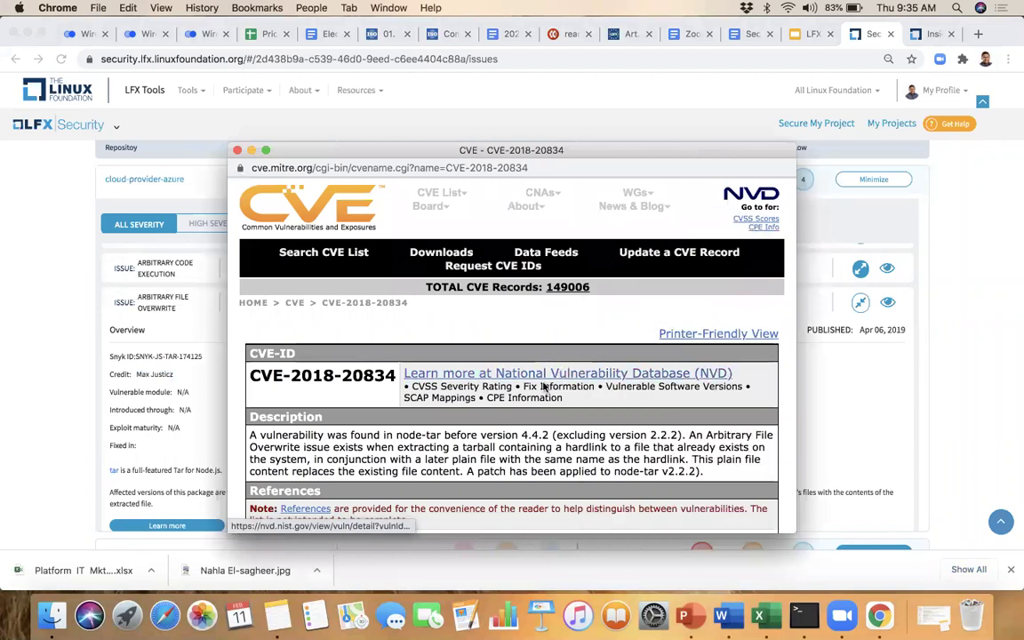
scroll(544, 387, down, 3)
scroll(538, 397, down, 2)
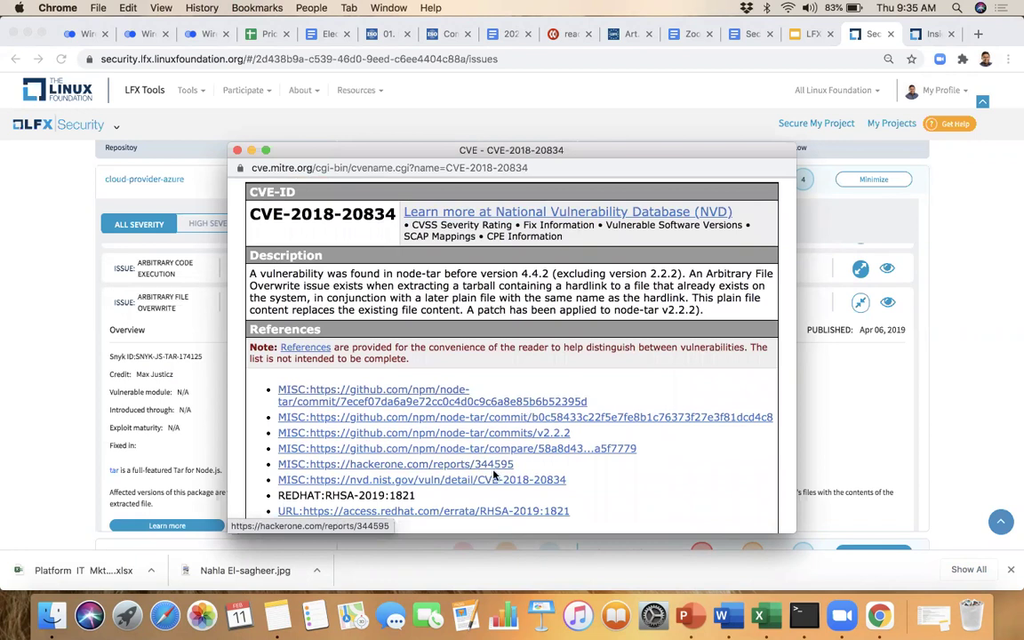
scroll(671, 459, down, 1)
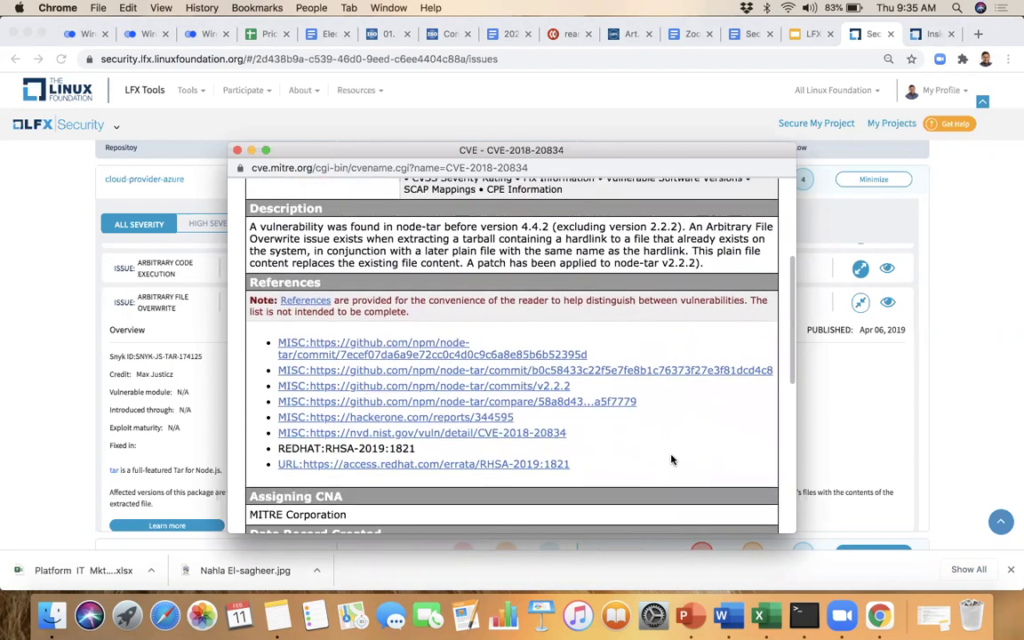
scroll(671, 460, down, 1)
scroll(672, 459, down, 3)
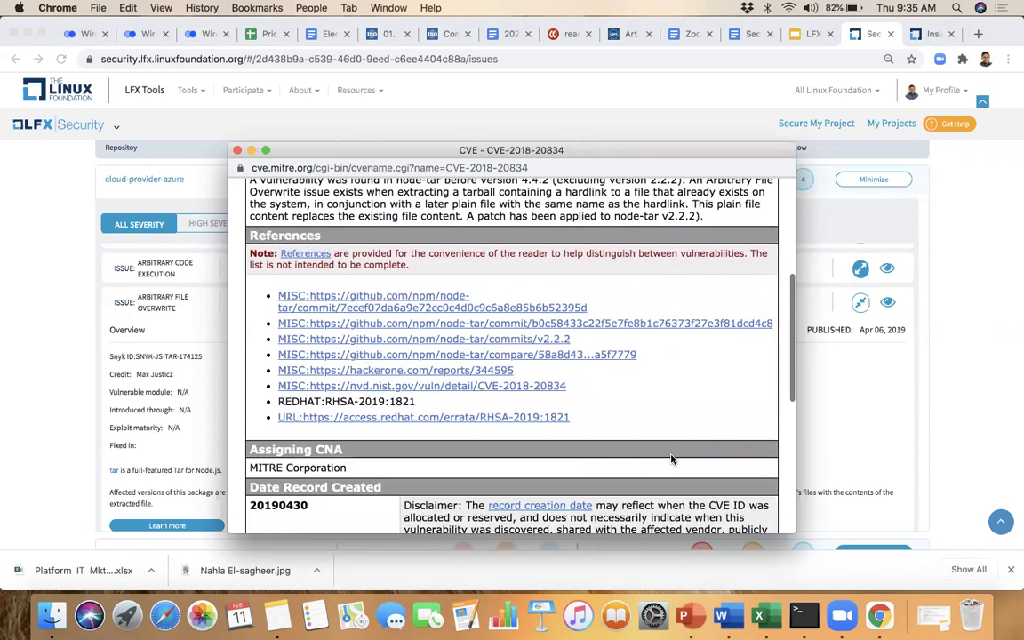
scroll(671, 460, down, 8)
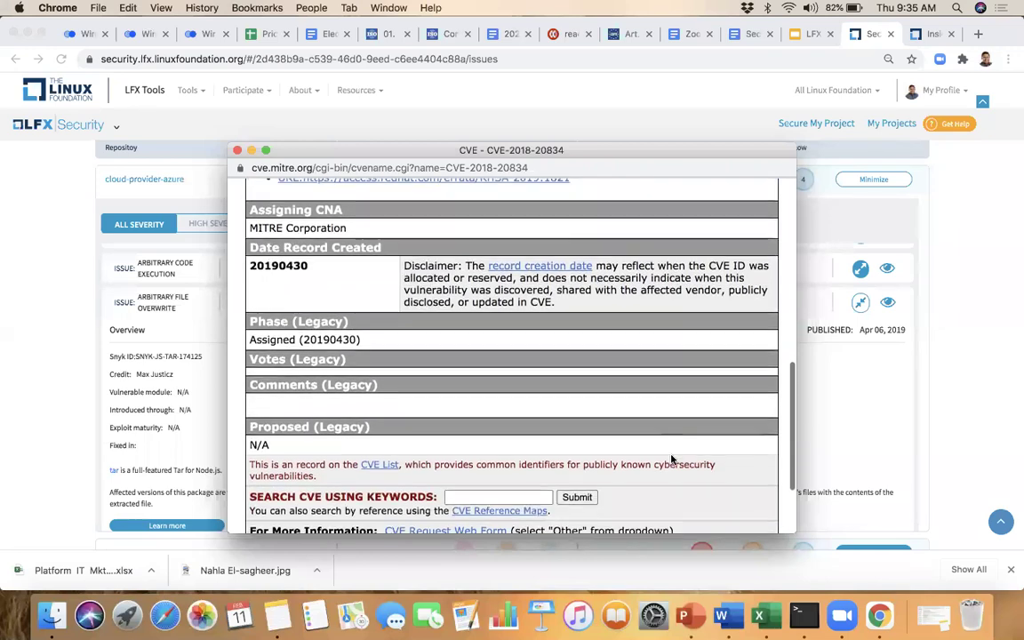
scroll(671, 459, up, 15)
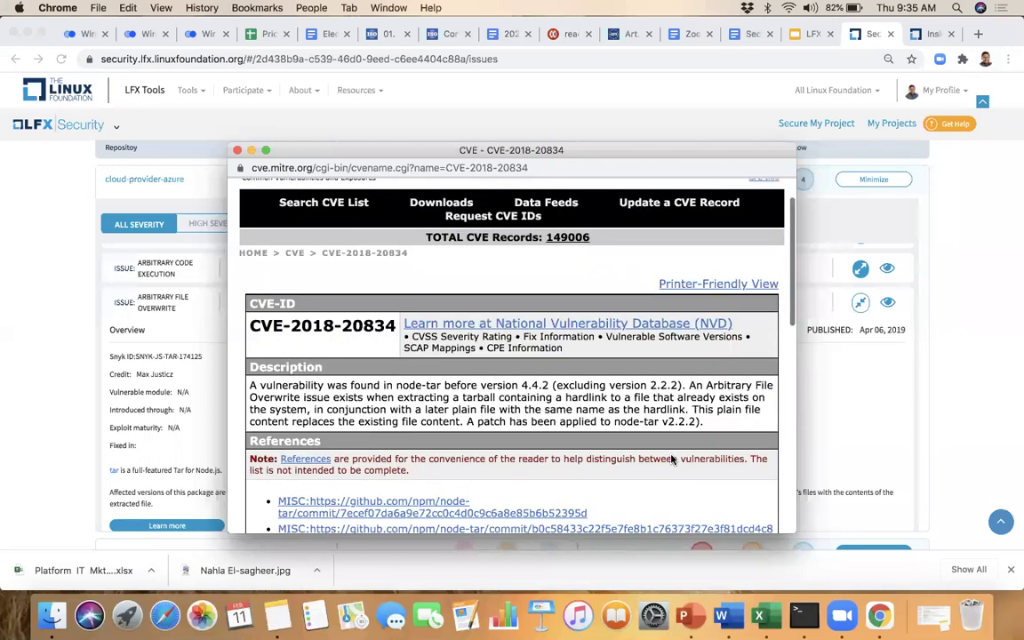
click(236, 149)
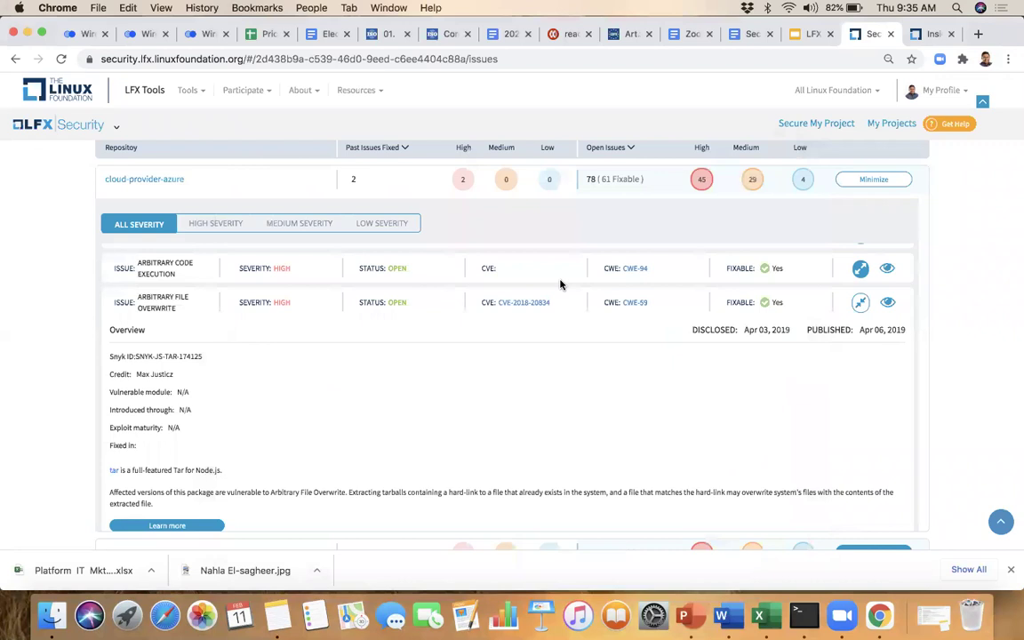
View the CWE-59 weakness definition linked from the issue, read its description and relationships, and close it
click(631, 302)
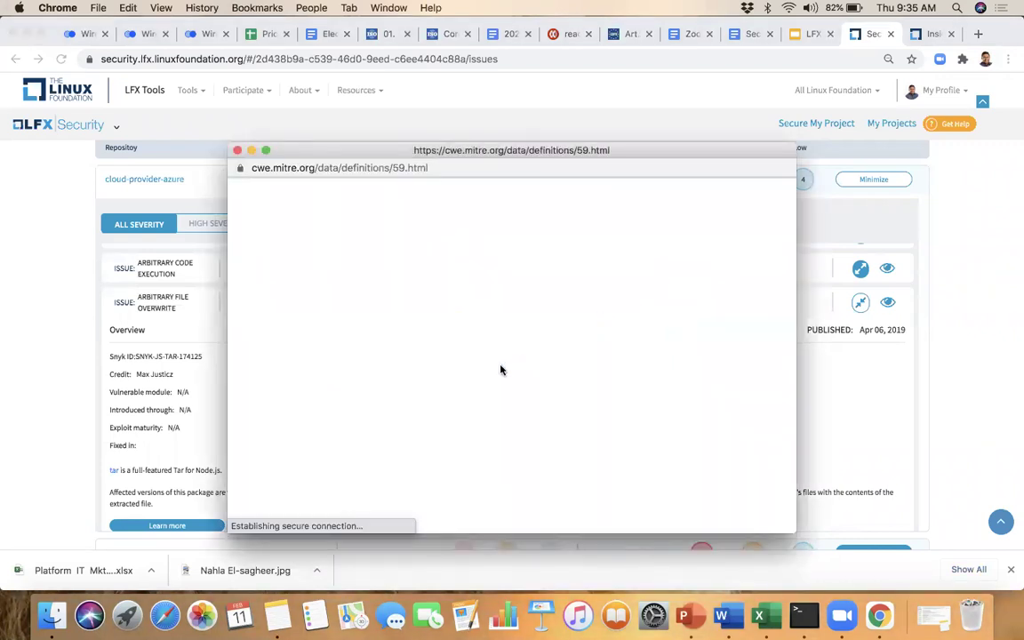
scroll(501, 370, down, 5)
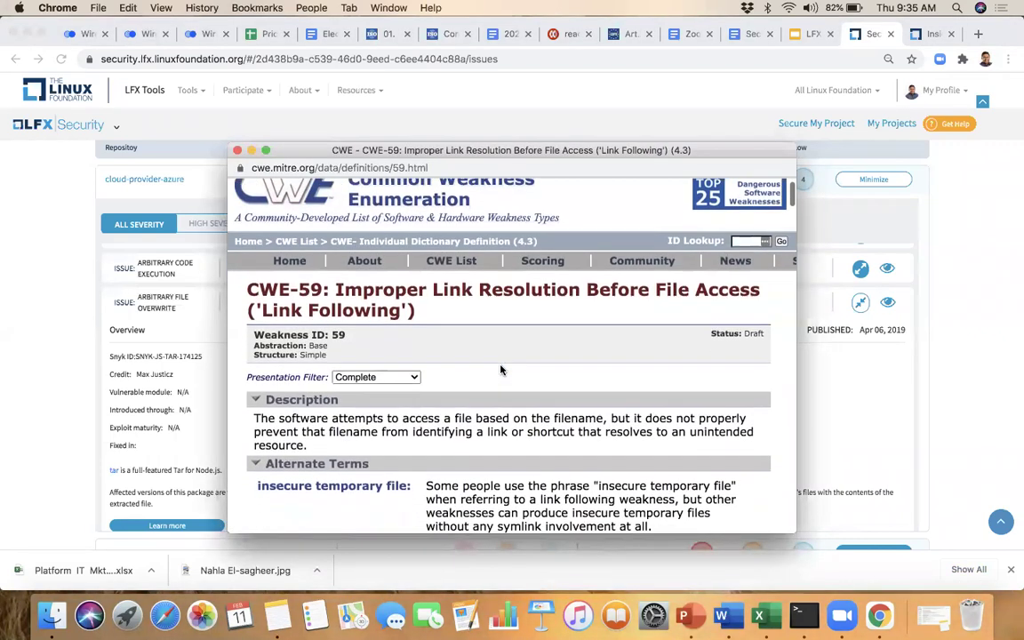
scroll(501, 370, down, 5)
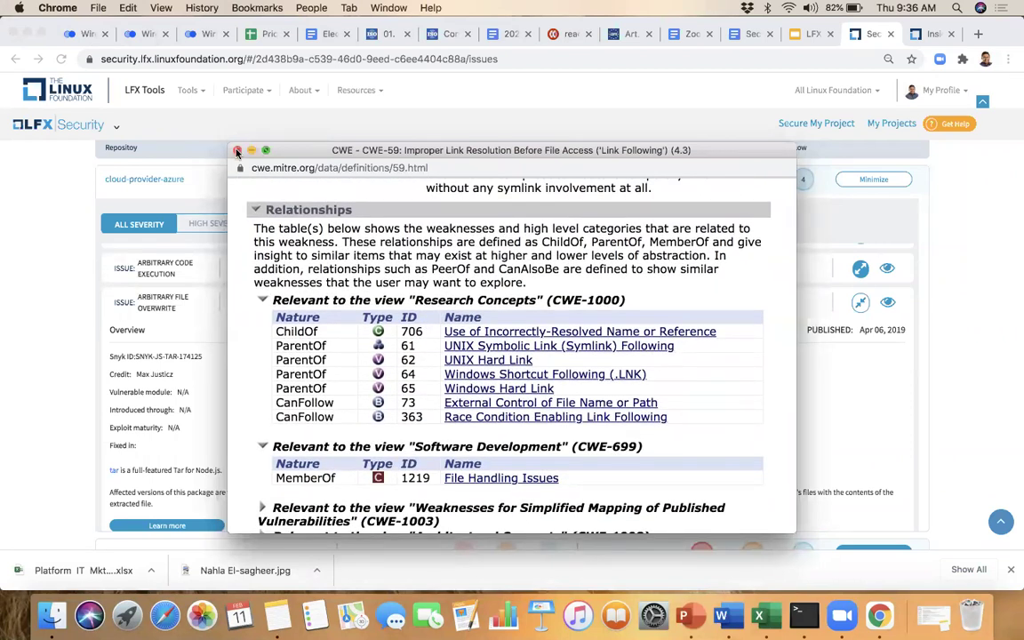
click(237, 152)
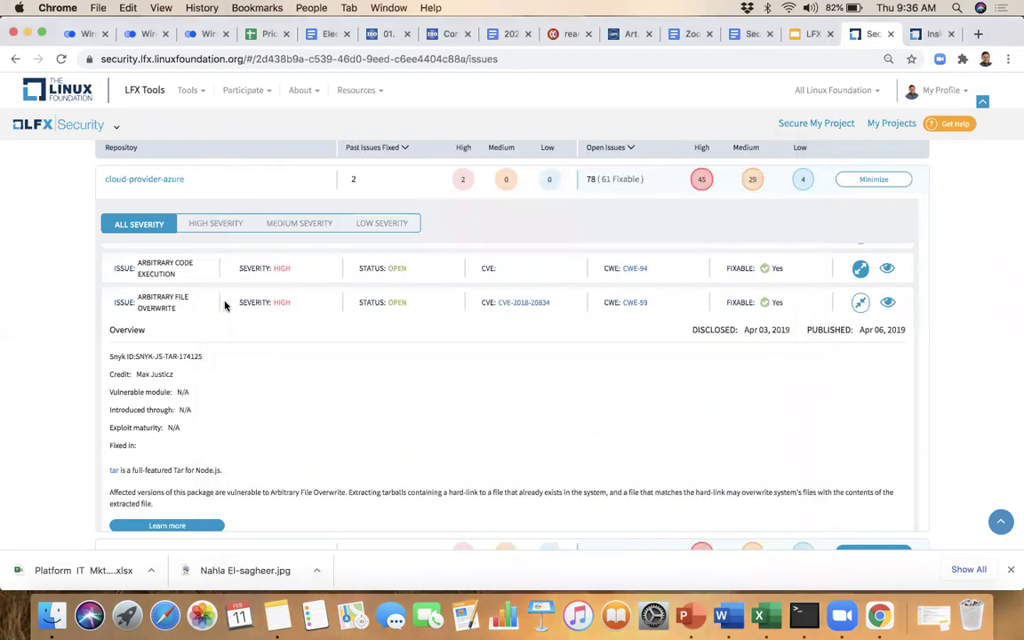
Open the GitHub Commit reference of the Arbitrary File Overwrite issue
scroll(255, 392, down, 3)
scroll(255, 392, down, 3)
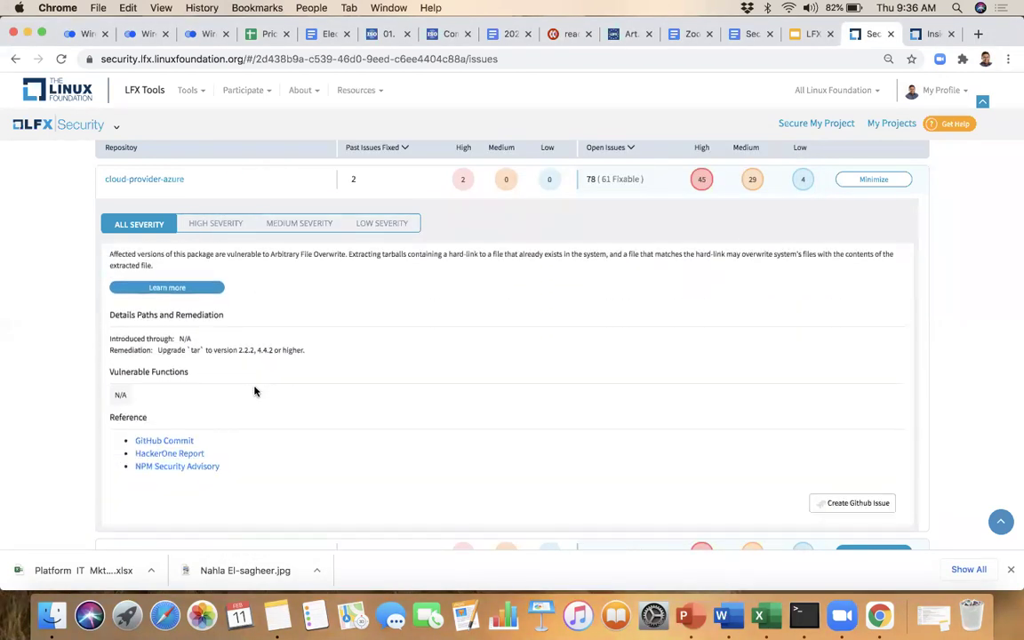
click(168, 426)
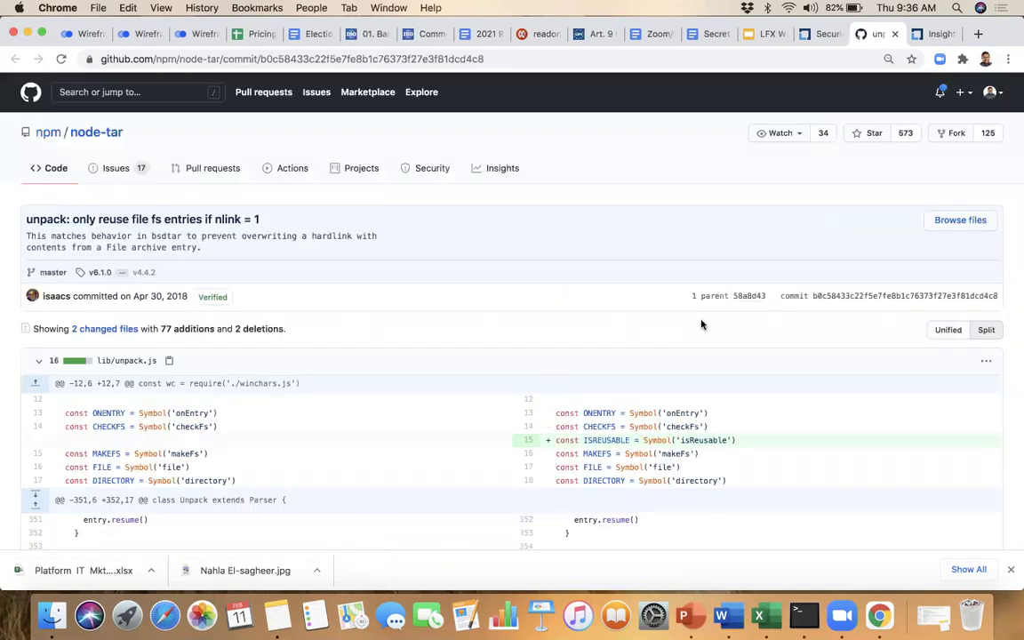
Return to the security issue and view its NPM Security Advisory reference, then go back to the issue
click(822, 33)
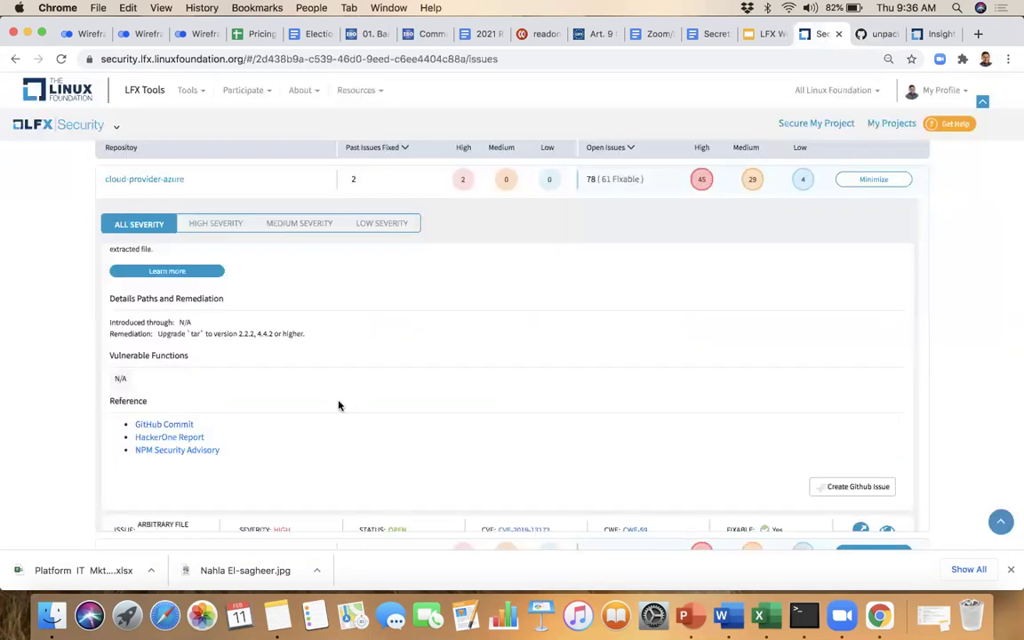
click(197, 450)
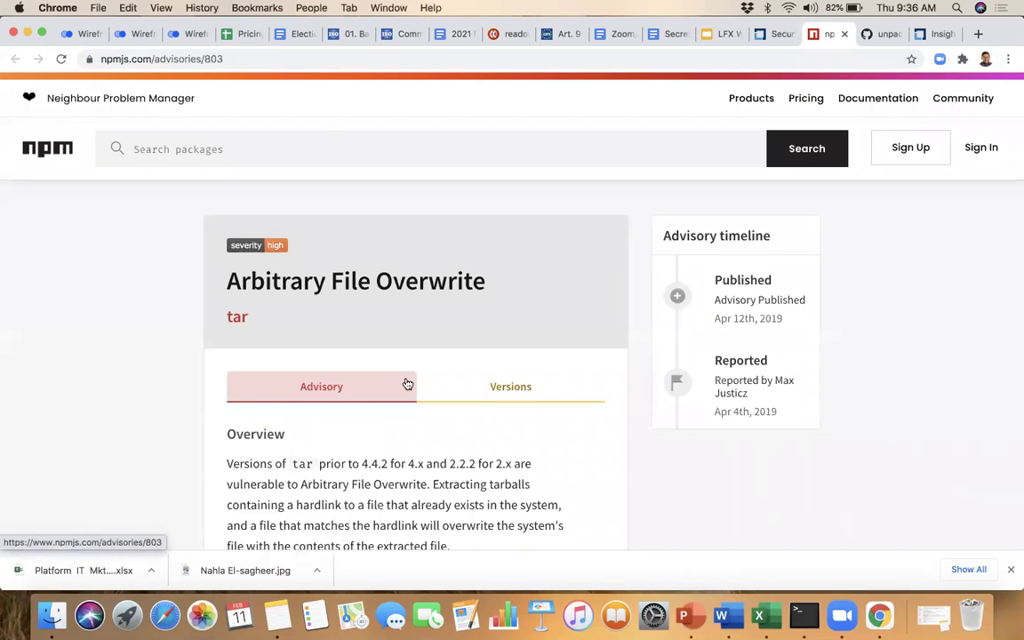
click(772, 34)
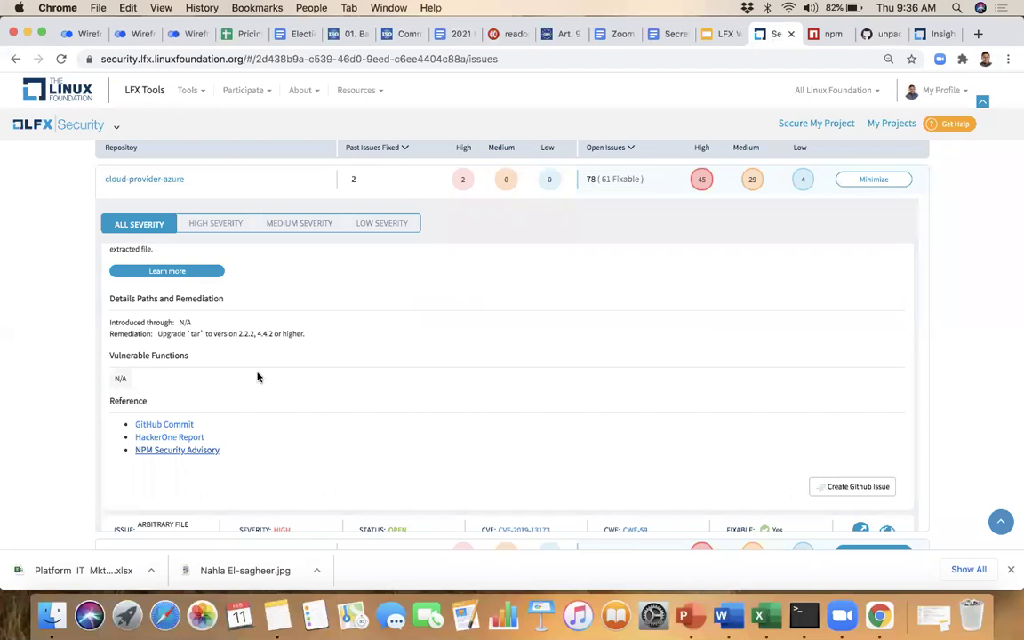
Open the issue's HackerOne Report reference, read its background, vulnerability and impact sections, and return to the issue
click(175, 437)
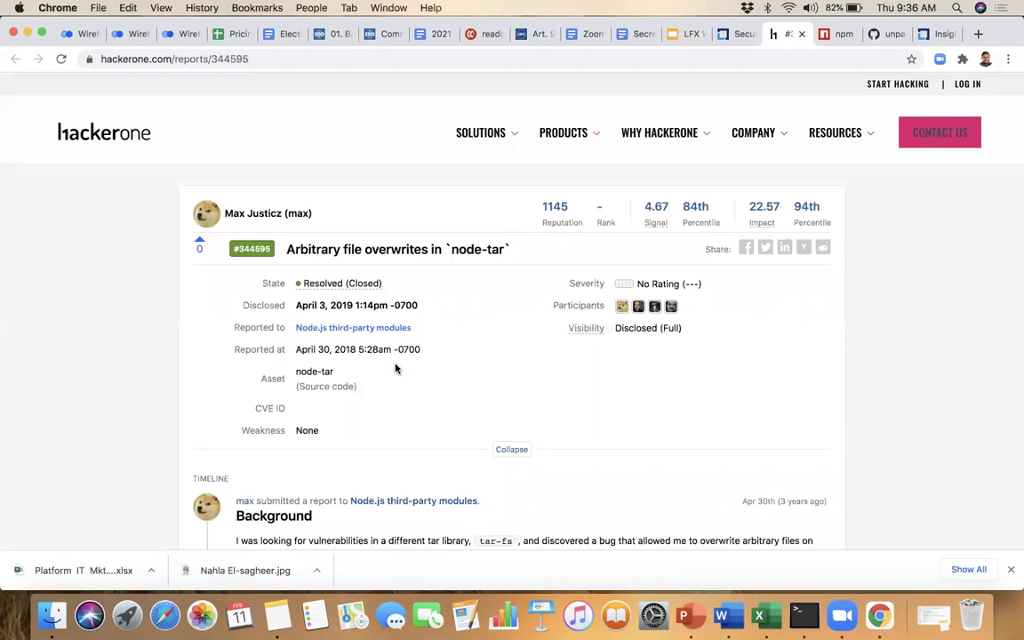
scroll(397, 368, down, 5)
scroll(397, 368, down, 5)
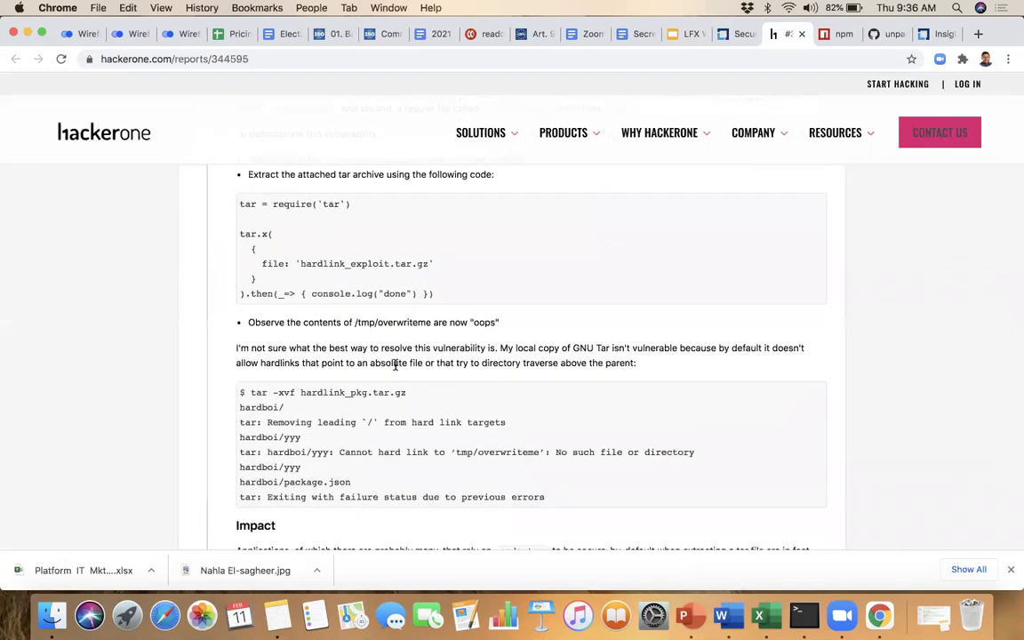
scroll(396, 364, down, 4)
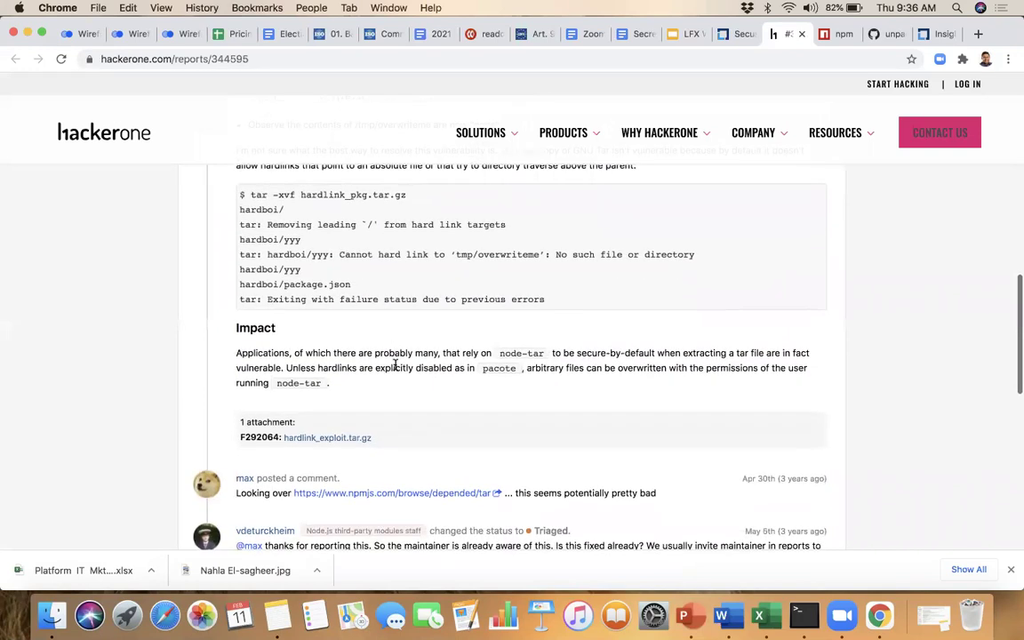
scroll(396, 365, up, 7)
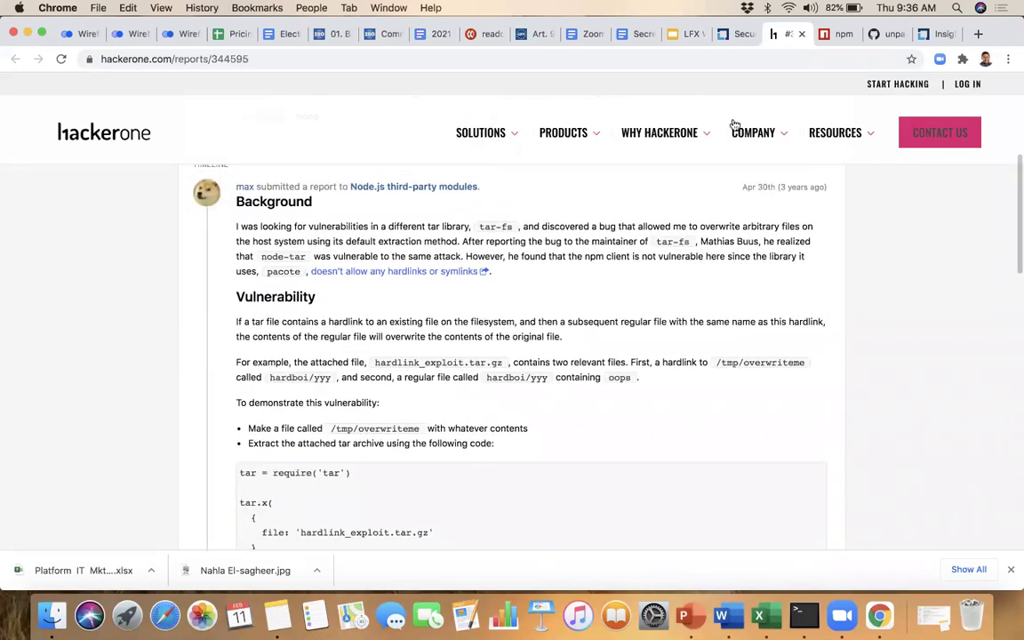
click(736, 34)
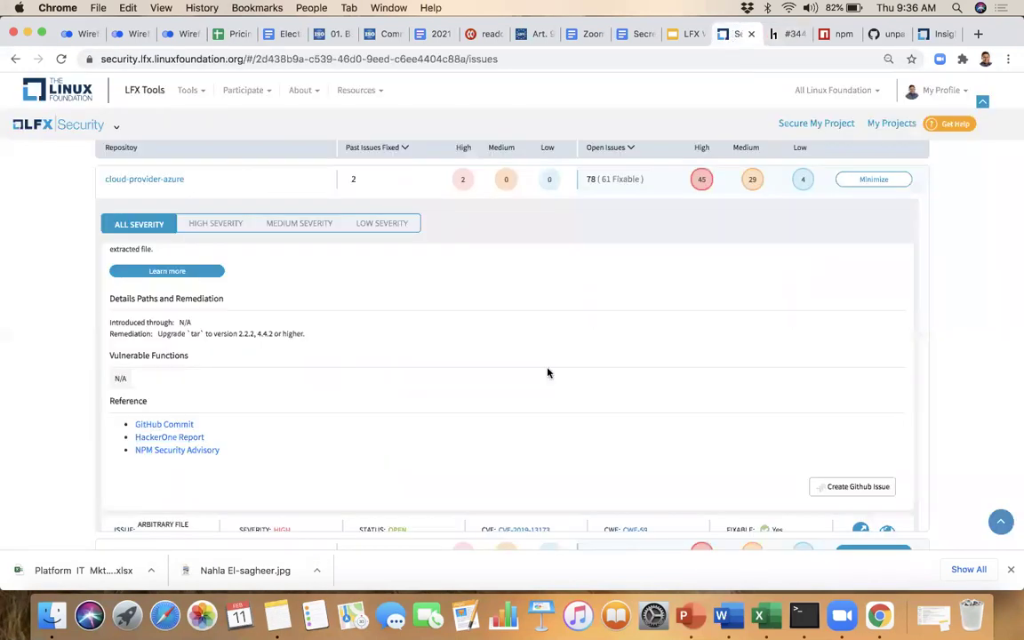
View the Snyk vulnerability page through the issue's Learn more link, review its overview and remediation, and close it
scroll(548, 372, up, 3)
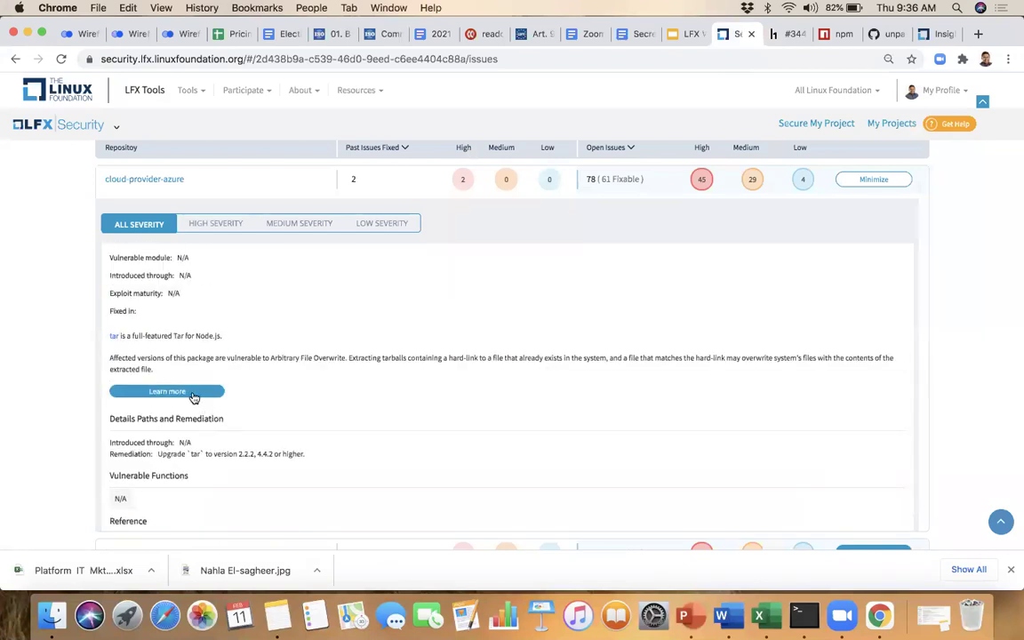
click(195, 394)
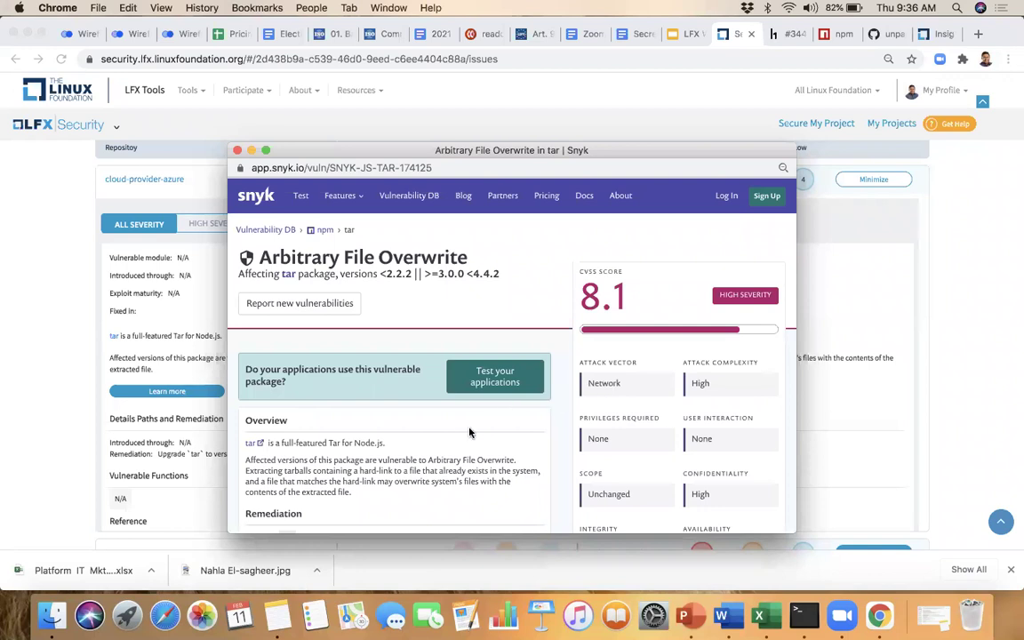
scroll(468, 435, down, 2)
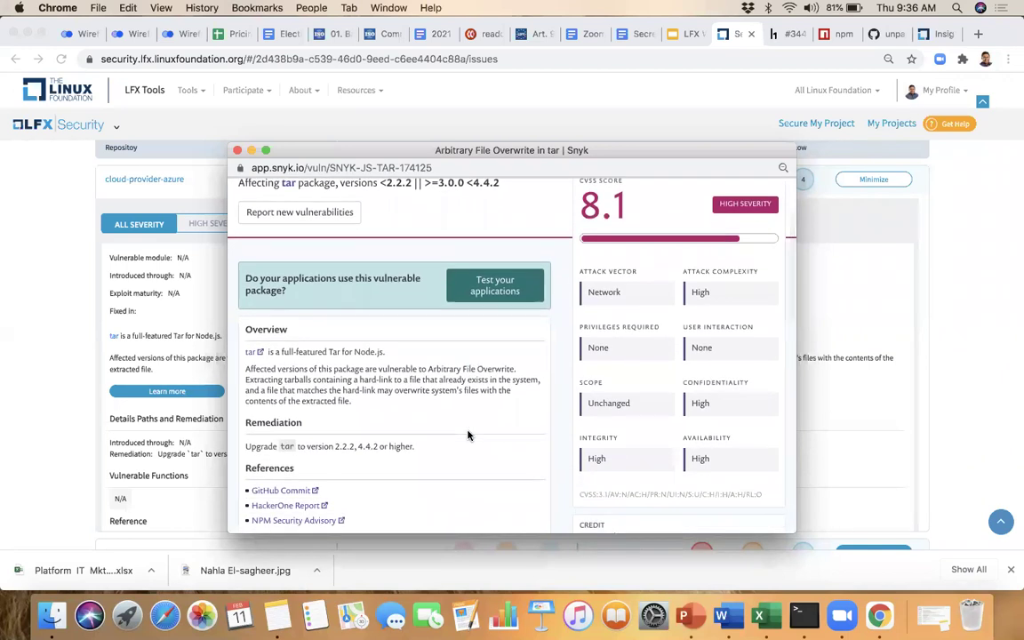
click(217, 141)
Expand the Arbitrary File Overwrite issue for CVE-2019-13173 in cloud-provider-azure and review its remediation and references
scroll(285, 265, up, 5)
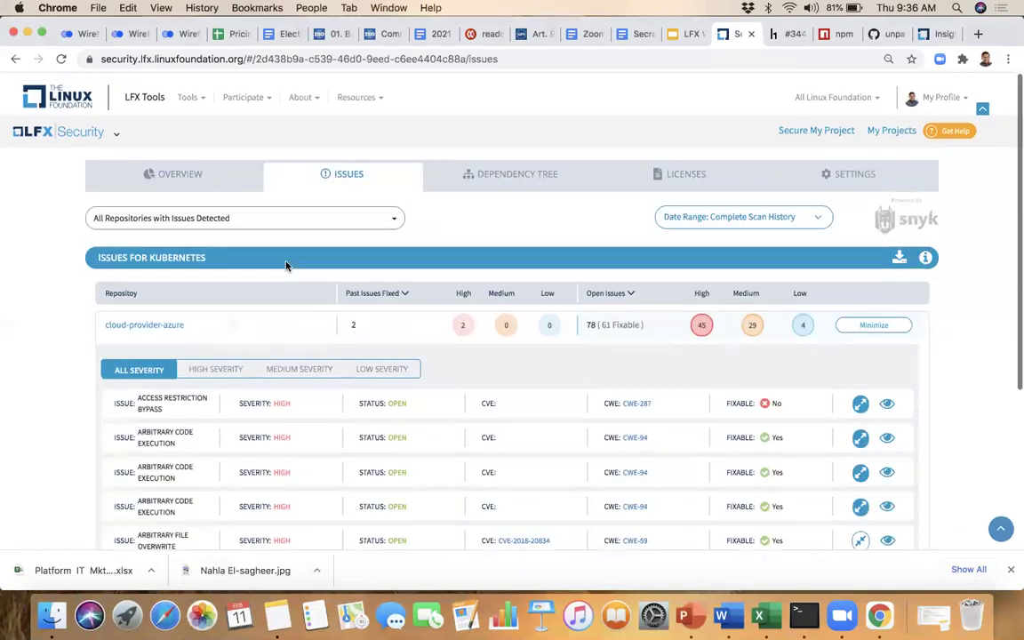
scroll(659, 422, down, 10)
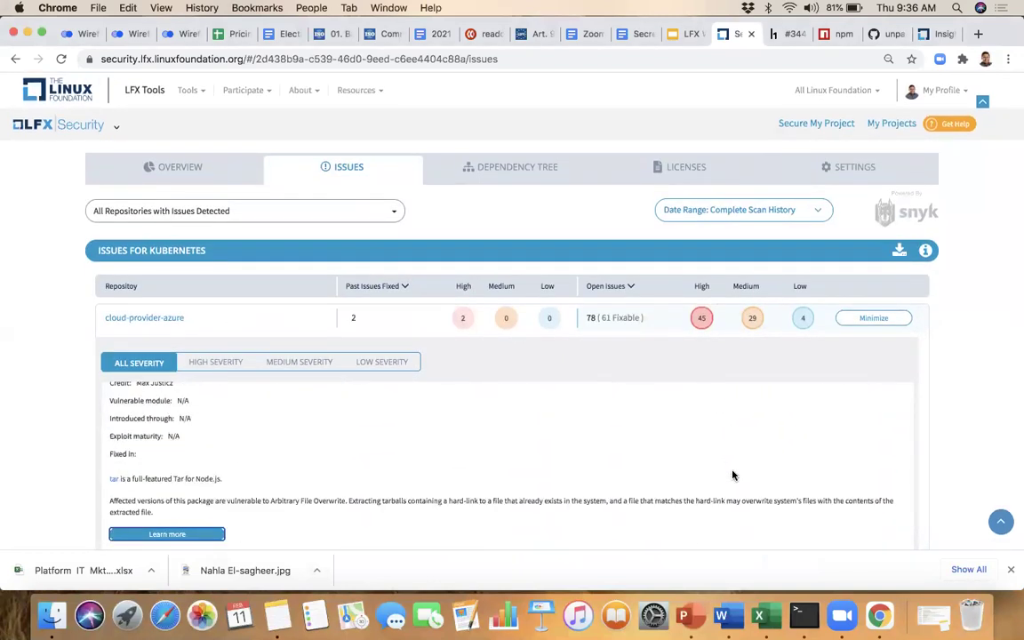
scroll(733, 476, down, 5)
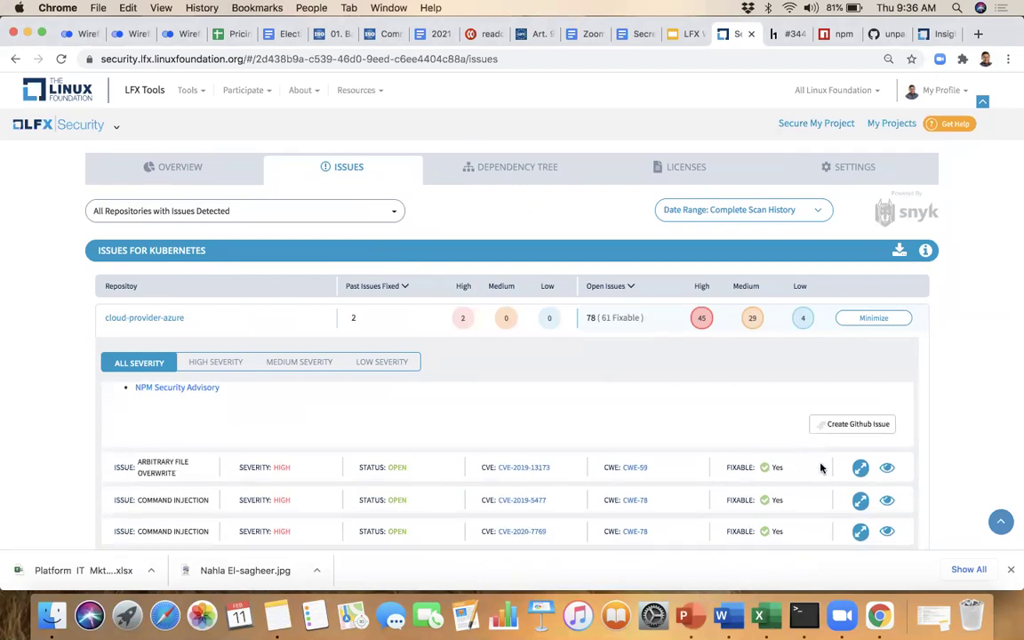
click(859, 471)
scroll(670, 492, down, 5)
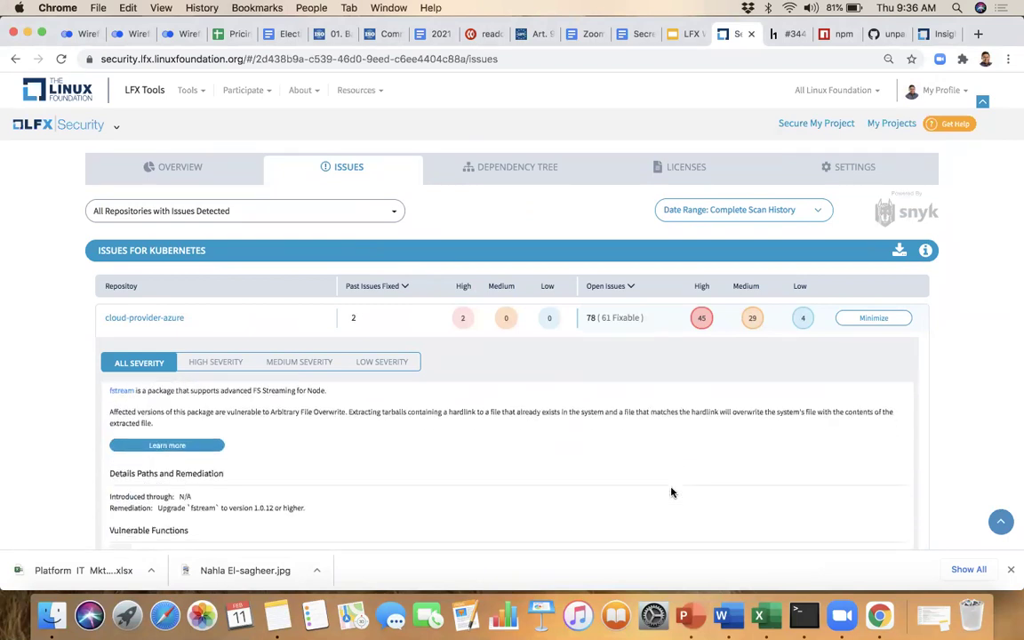
scroll(671, 492, down, 10)
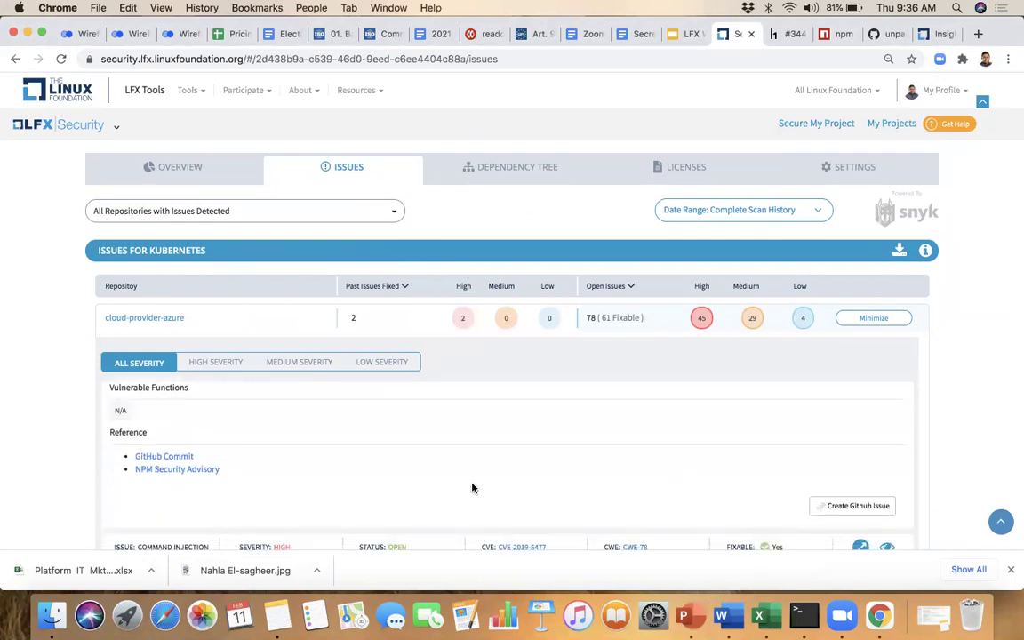
Expand the fixable medium-severity Cross-Site Scripting (XSS) issue that has no CVE and review its remediation and references
scroll(472, 487, down, 2)
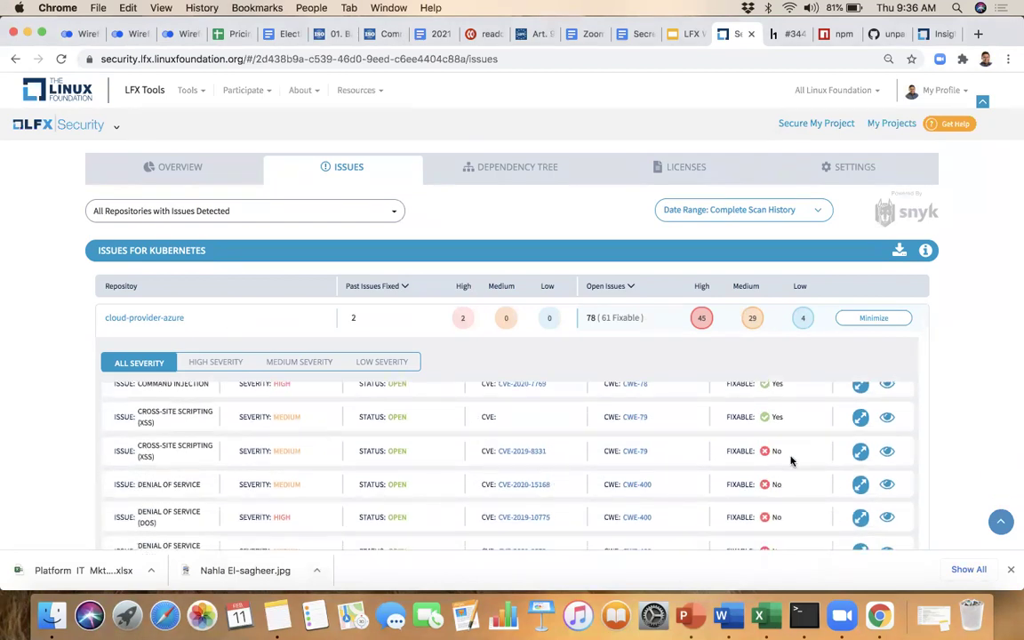
click(860, 416)
scroll(606, 512, down, 5)
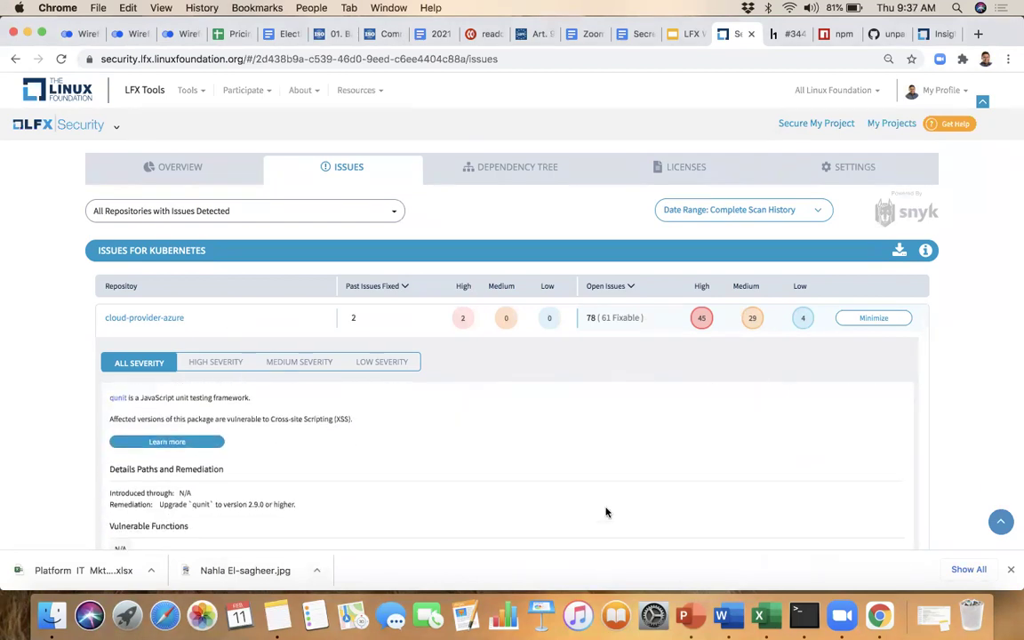
scroll(606, 512, down, 2)
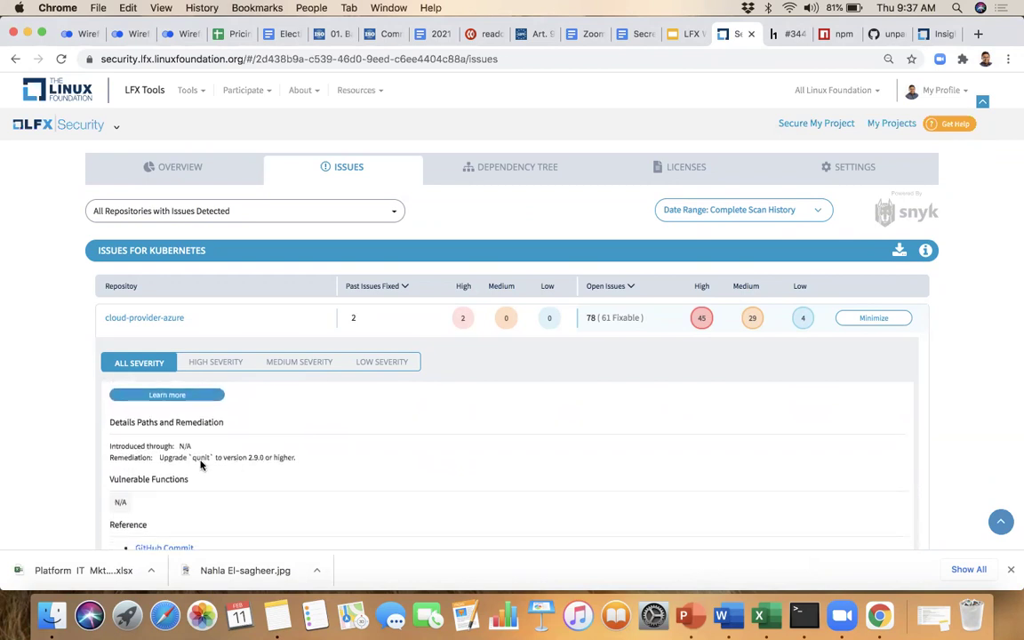
scroll(276, 516, down, 2)
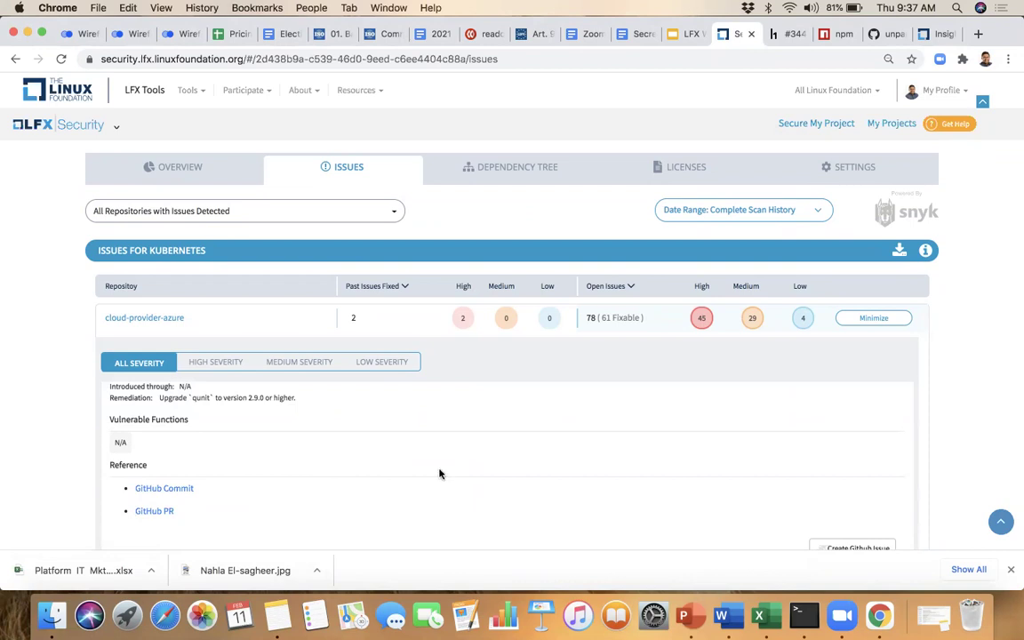
scroll(438, 473, up, 1)
scroll(438, 473, down, 2)
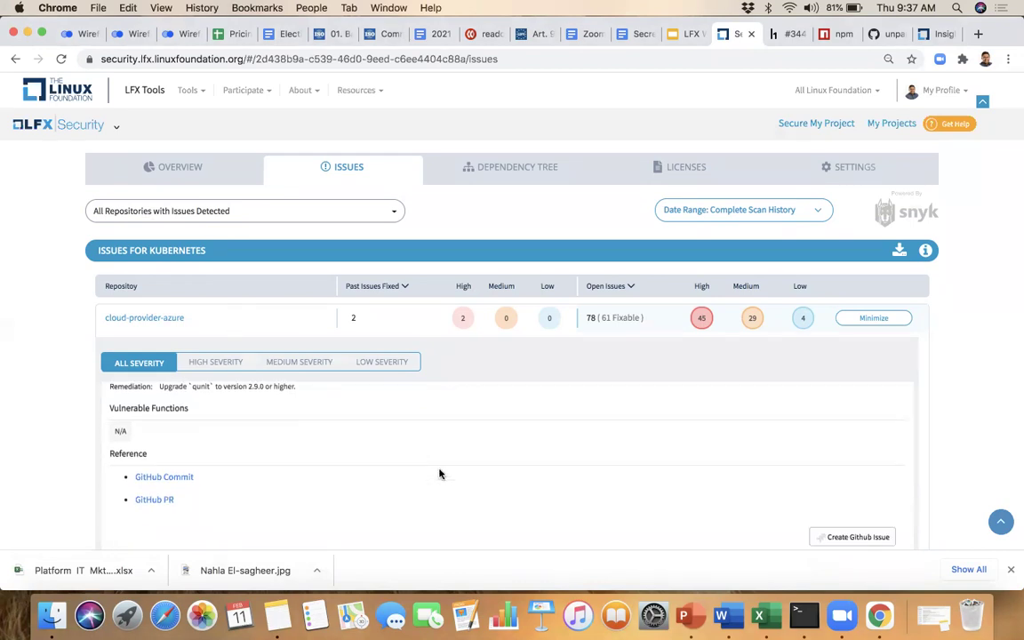
scroll(439, 474, down, 2)
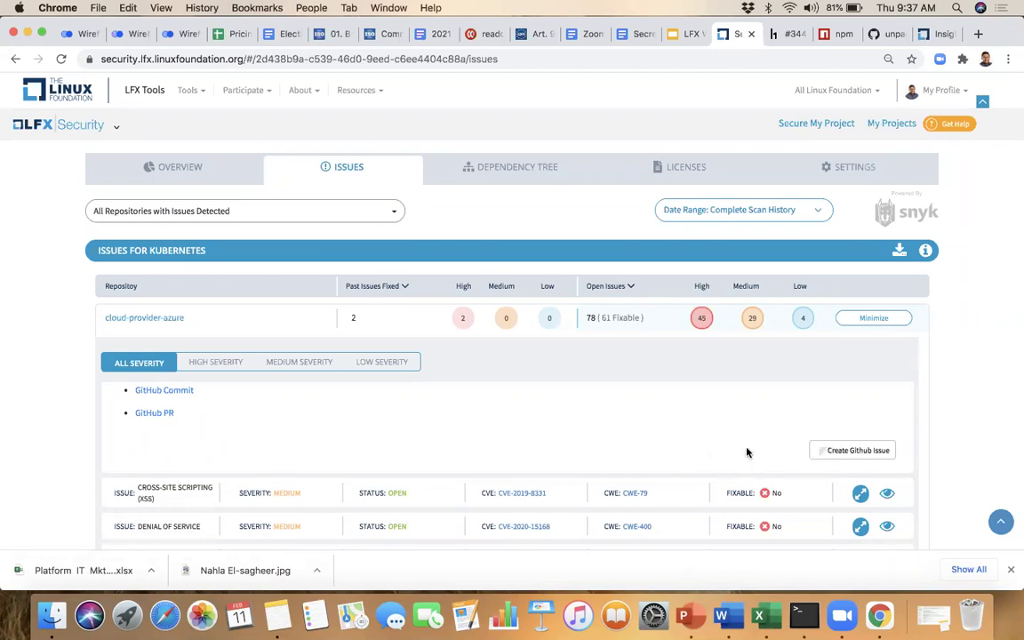
scroll(746, 452, down, 10)
scroll(747, 453, up, 10)
click(508, 167)
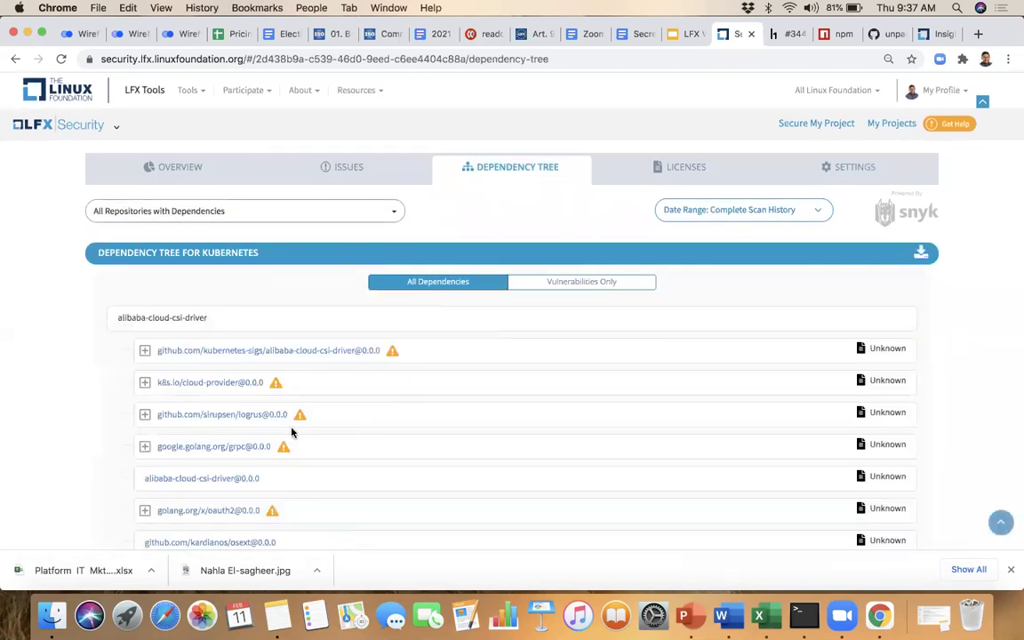
click(144, 350)
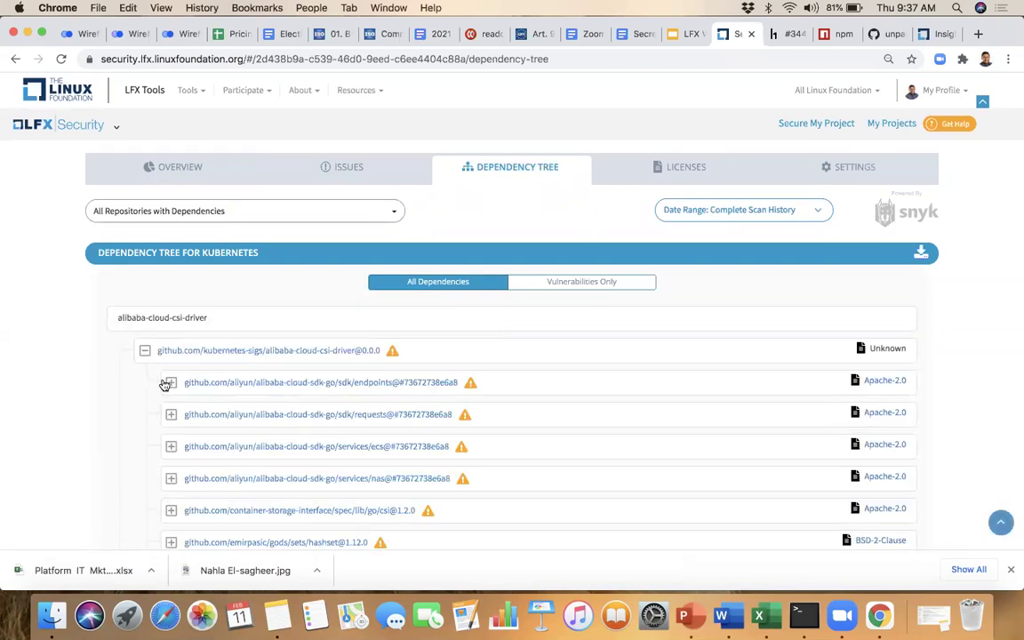
click(169, 383)
scroll(216, 447, down, 5)
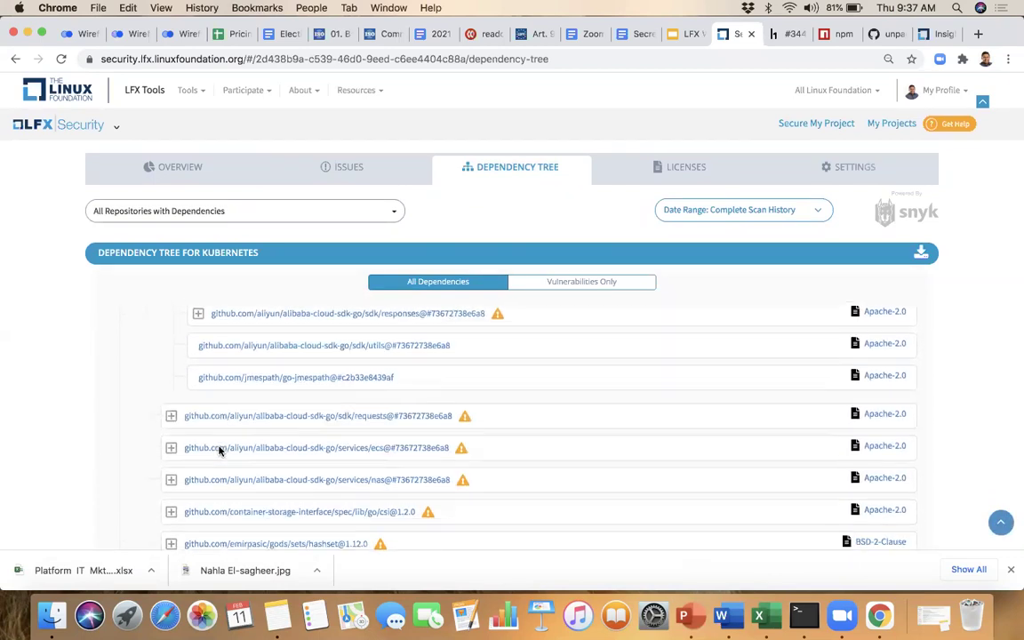
scroll(218, 451, down, 1)
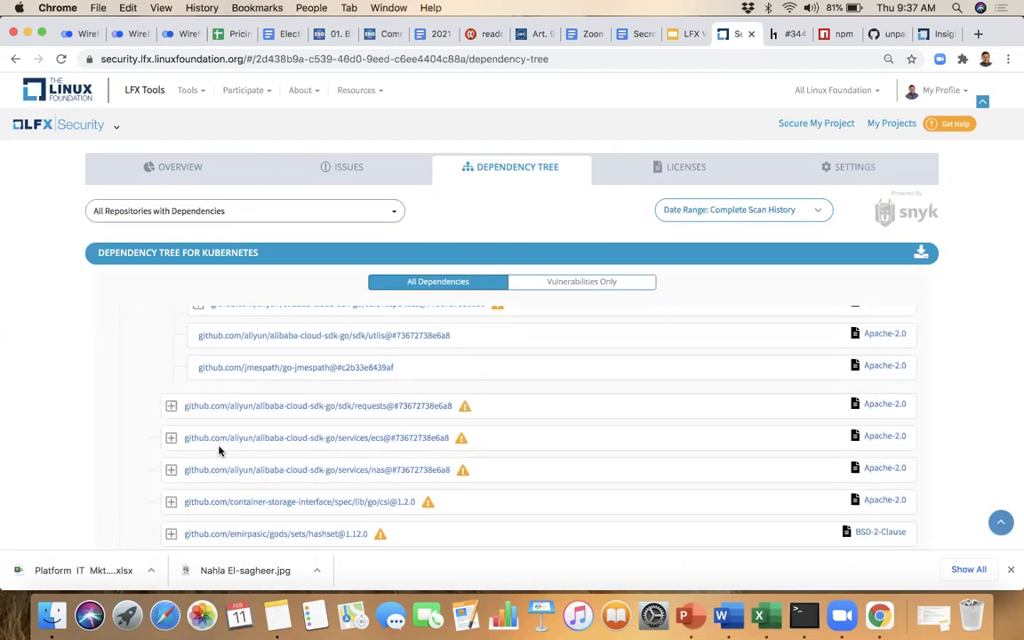
click(583, 282)
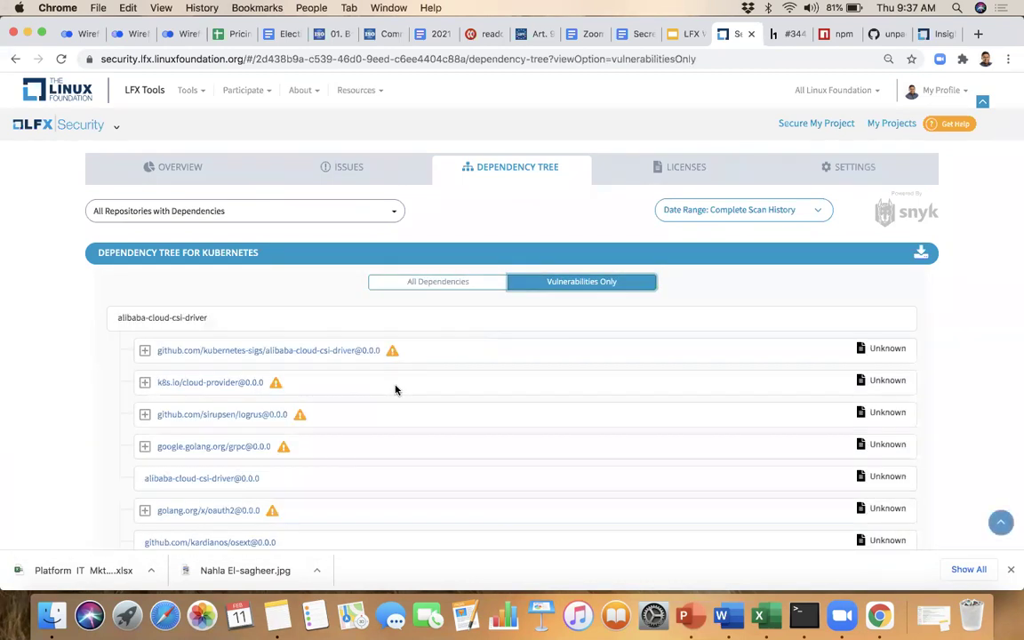
click(146, 351)
click(171, 383)
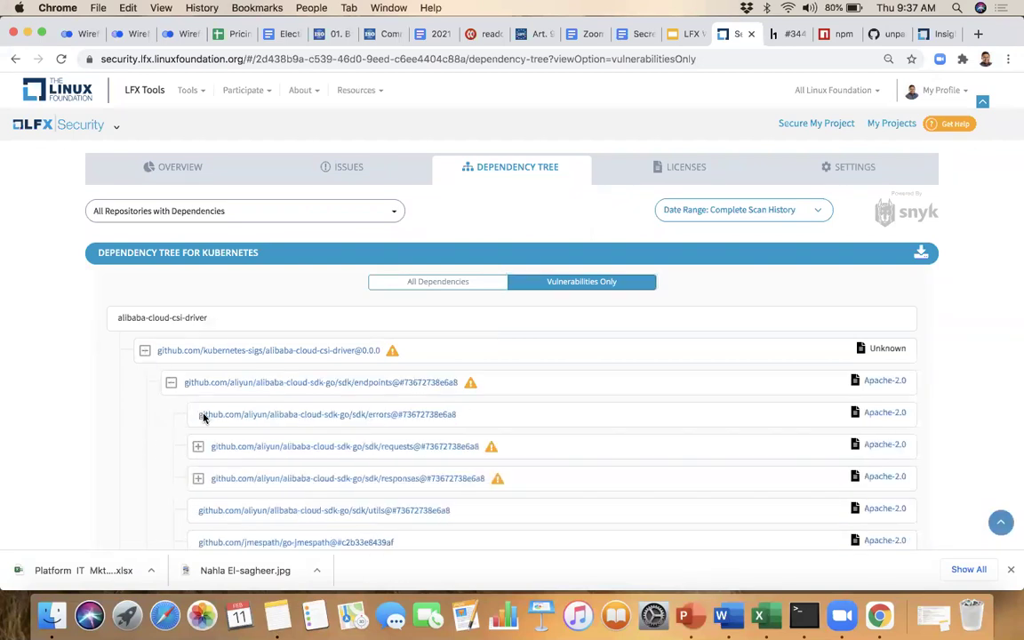
scroll(201, 417, down, 1)
click(198, 406)
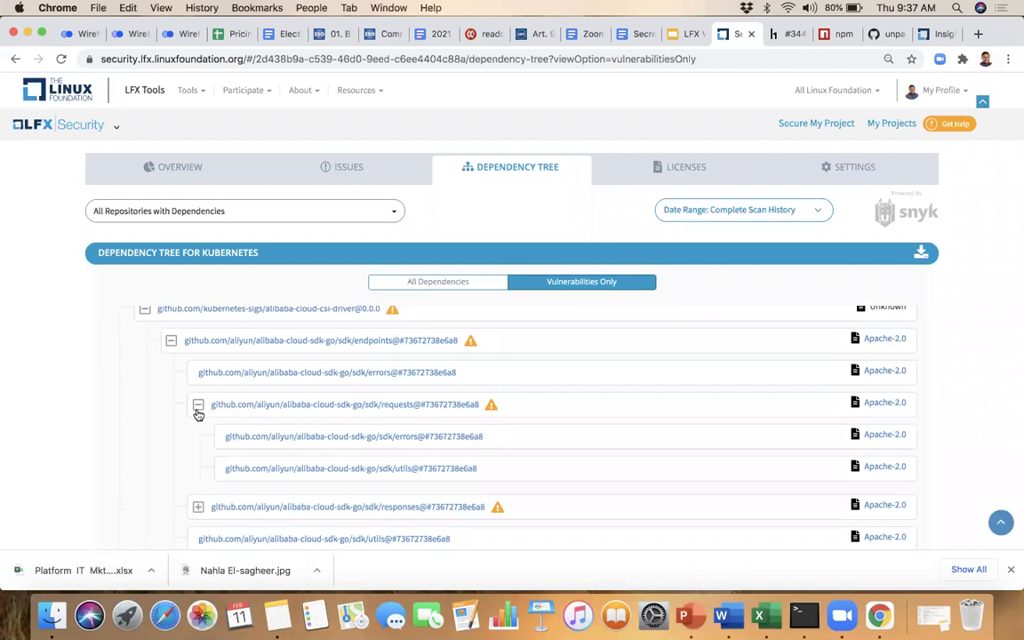
mouse_move(489, 407)
click(678, 170)
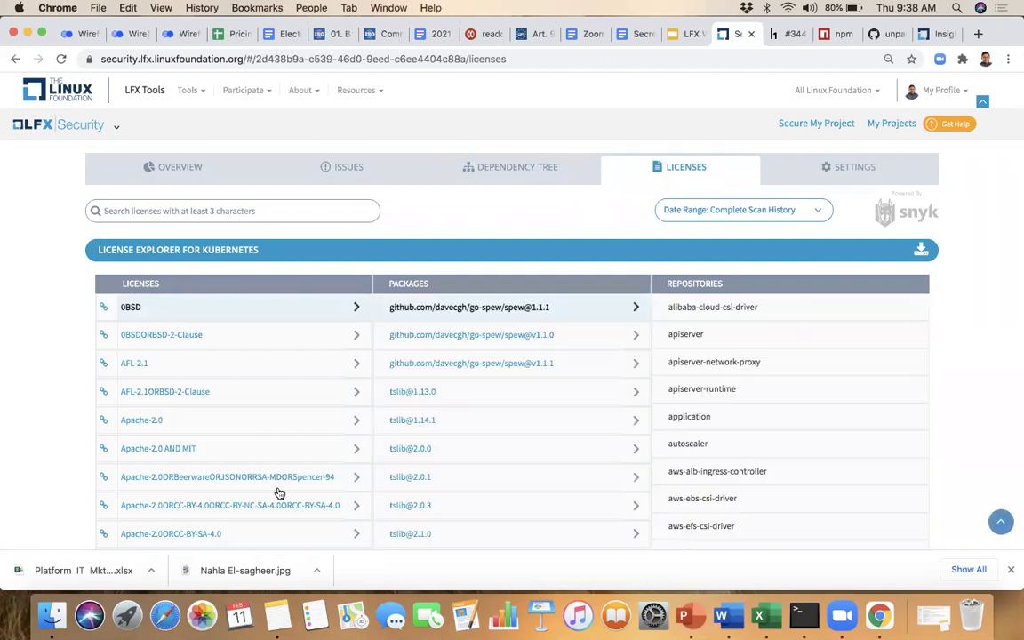
scroll(256, 409, down, 5)
scroll(256, 409, down, 8)
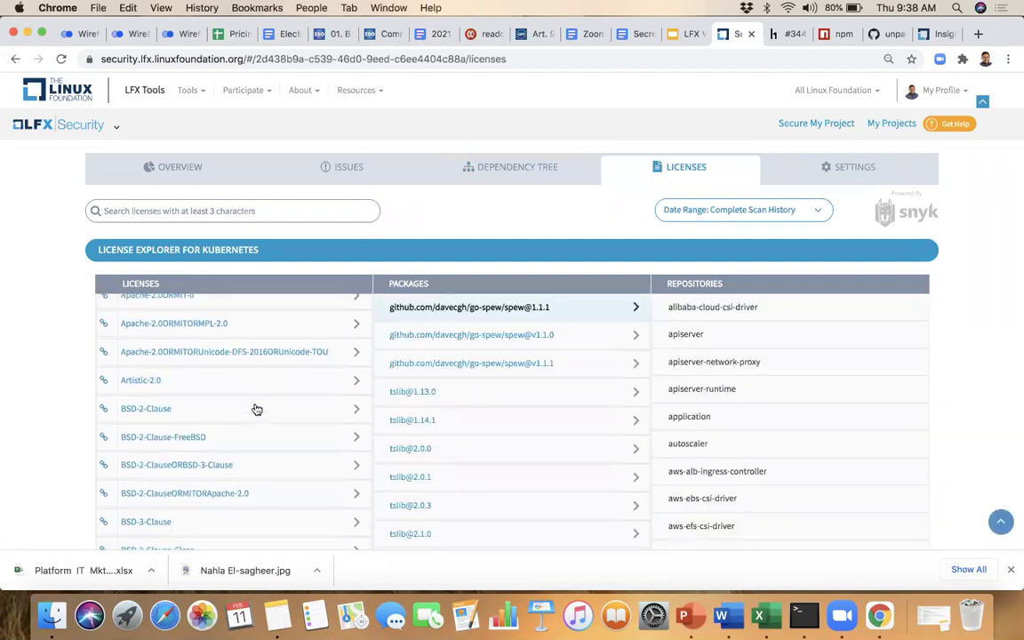
scroll(256, 409, down, 8)
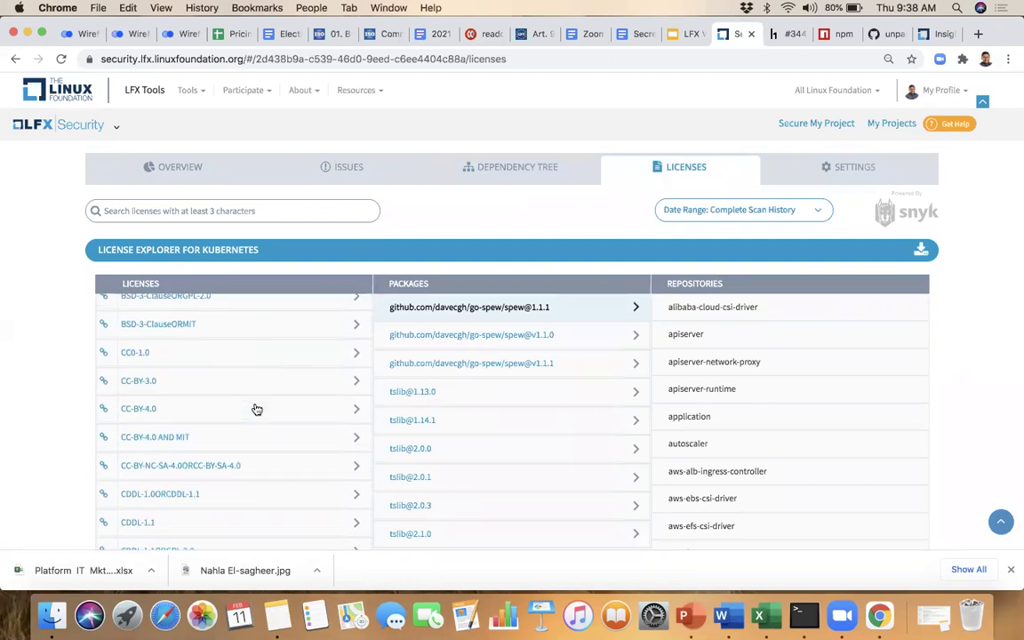
scroll(256, 409, up, 20)
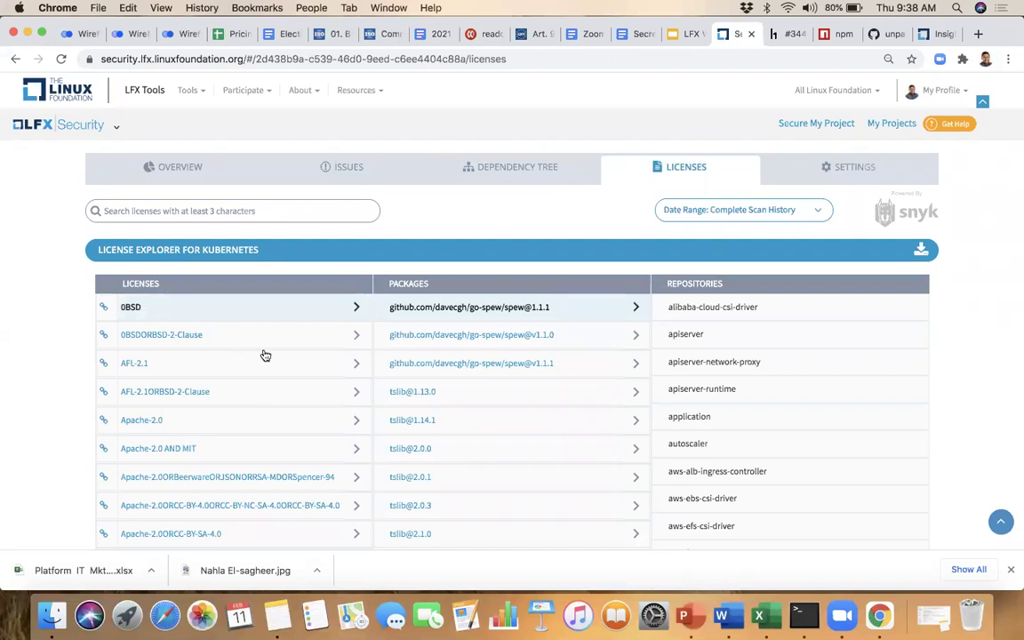
click(419, 344)
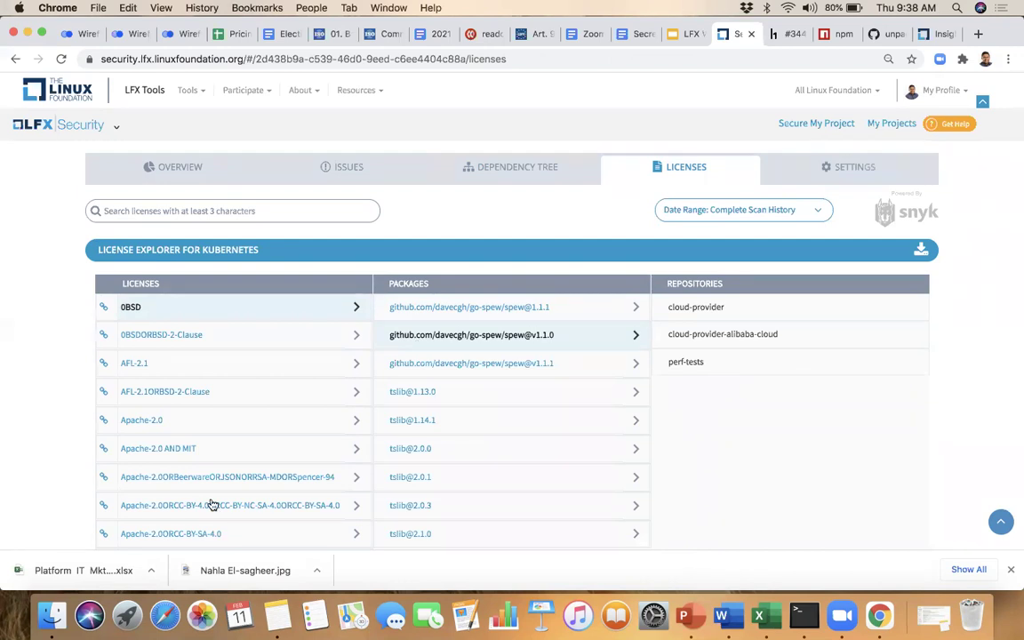
scroll(61, 489, down, 1)
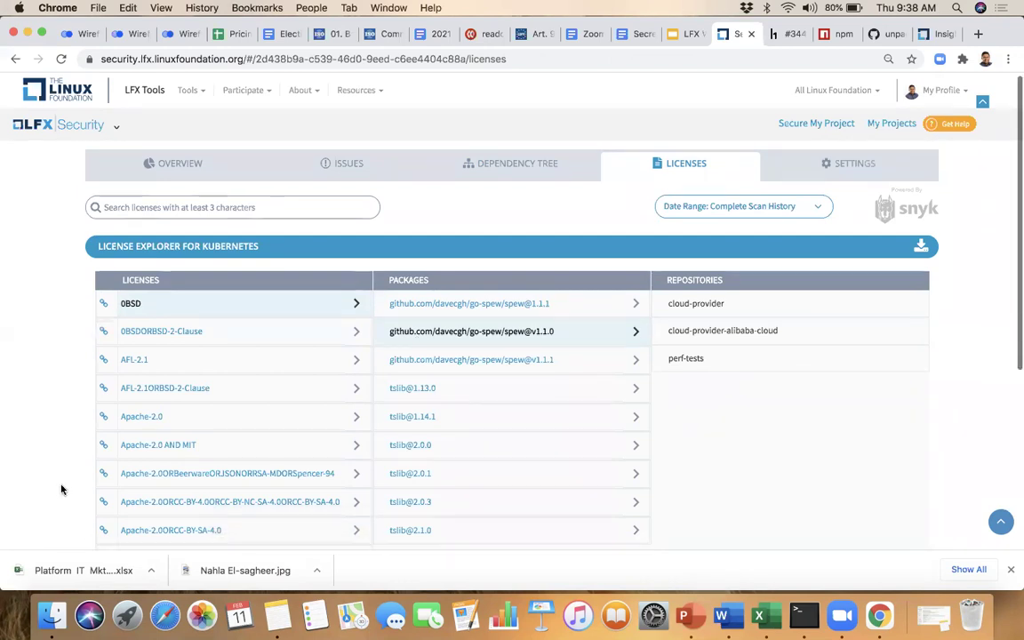
Open the Kubernetes project's settings, review the repositories' scan results and scan options, and switch to the LFX Webinars Security Deck in Google Slides
scroll(61, 489, down, 3)
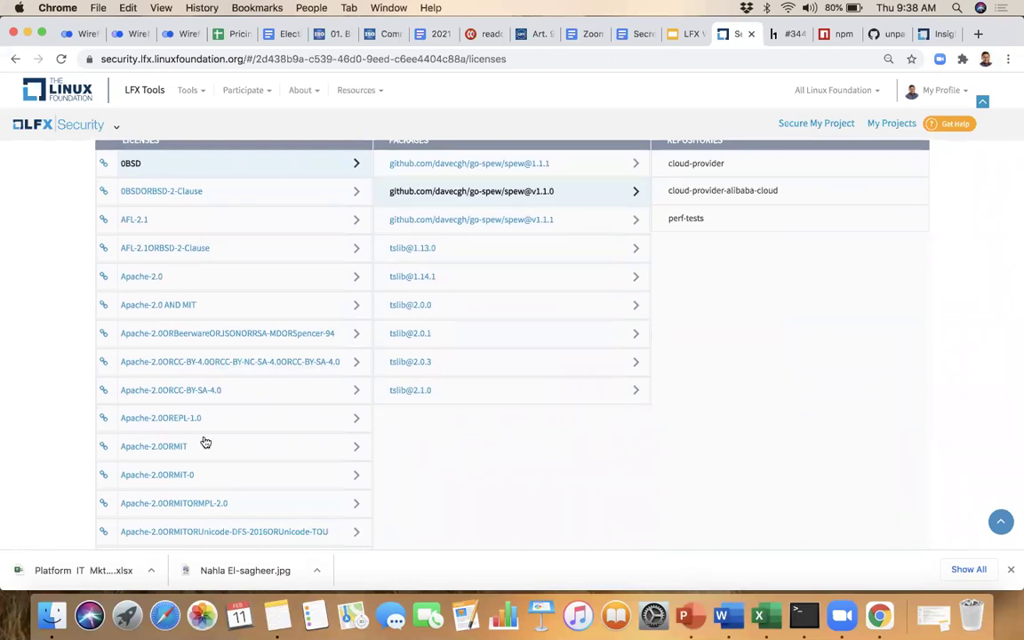
scroll(205, 442, up, 3)
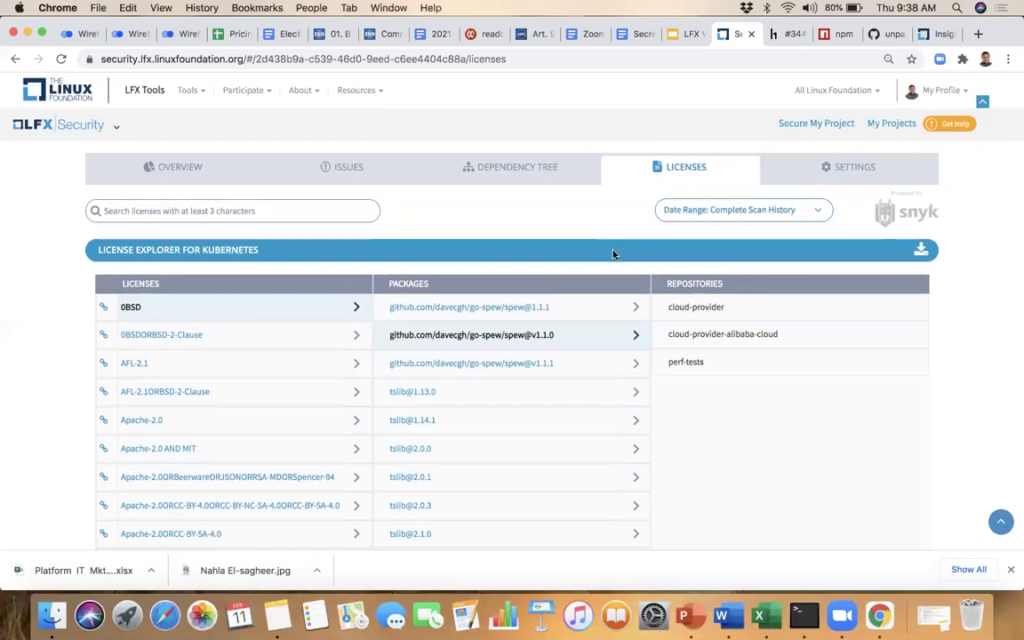
click(833, 168)
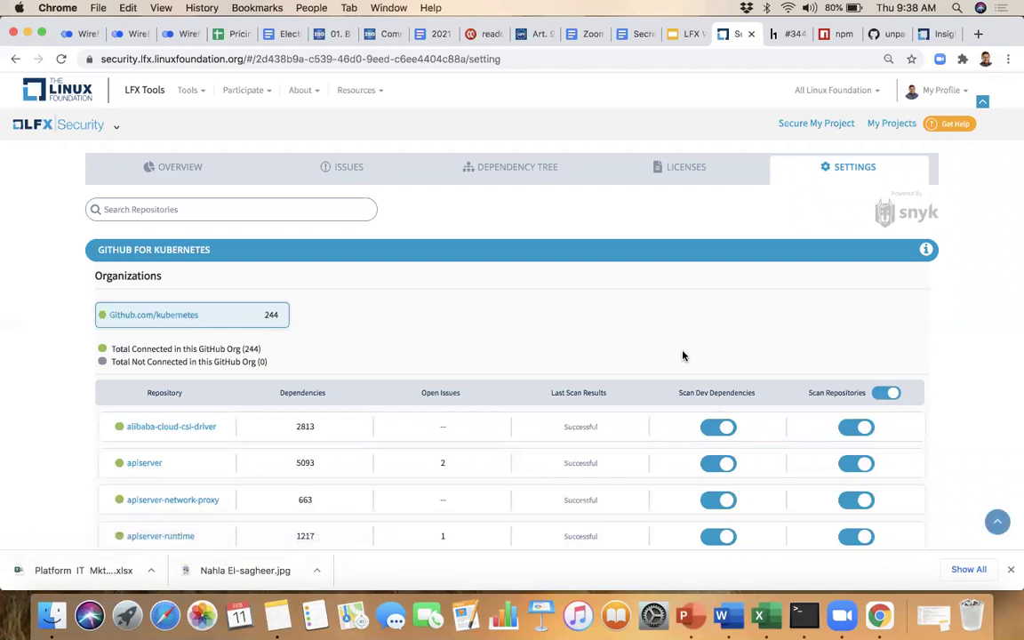
scroll(682, 355, down, 1)
scroll(683, 355, down, 1)
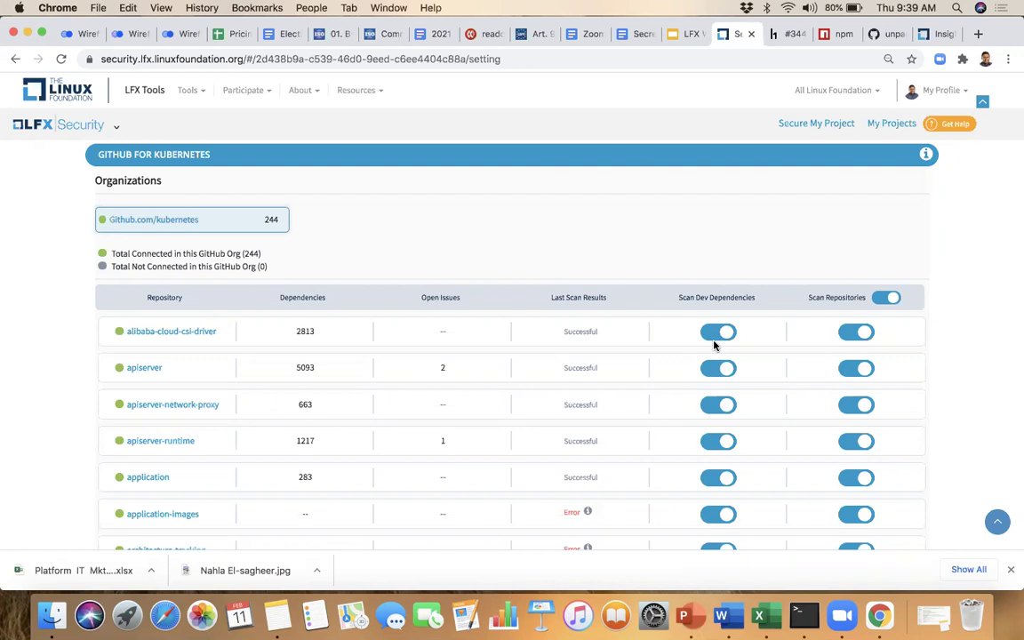
scroll(713, 345, up, 3)
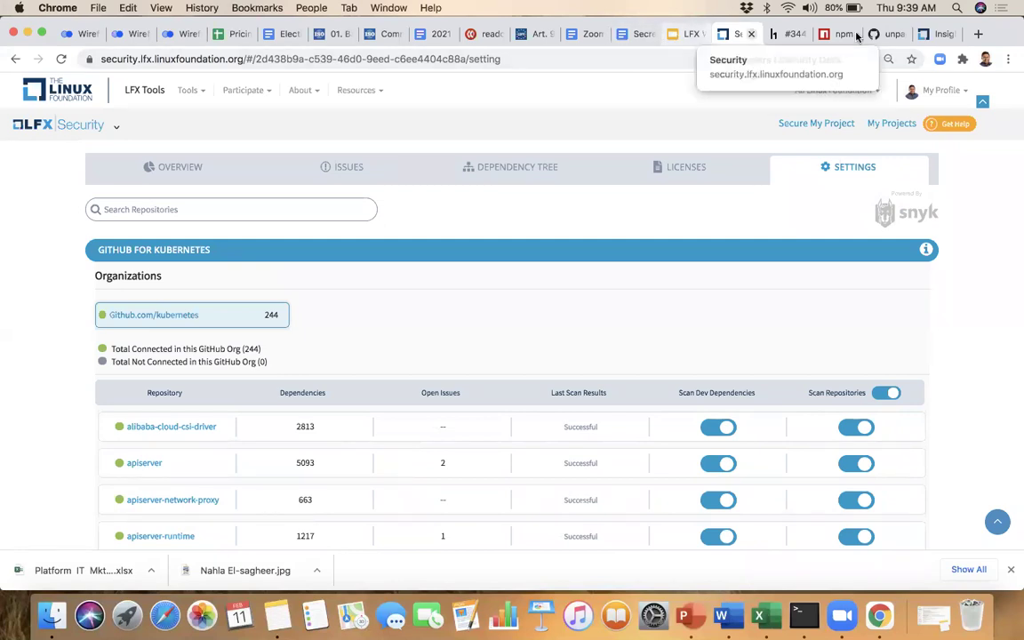
click(684, 40)
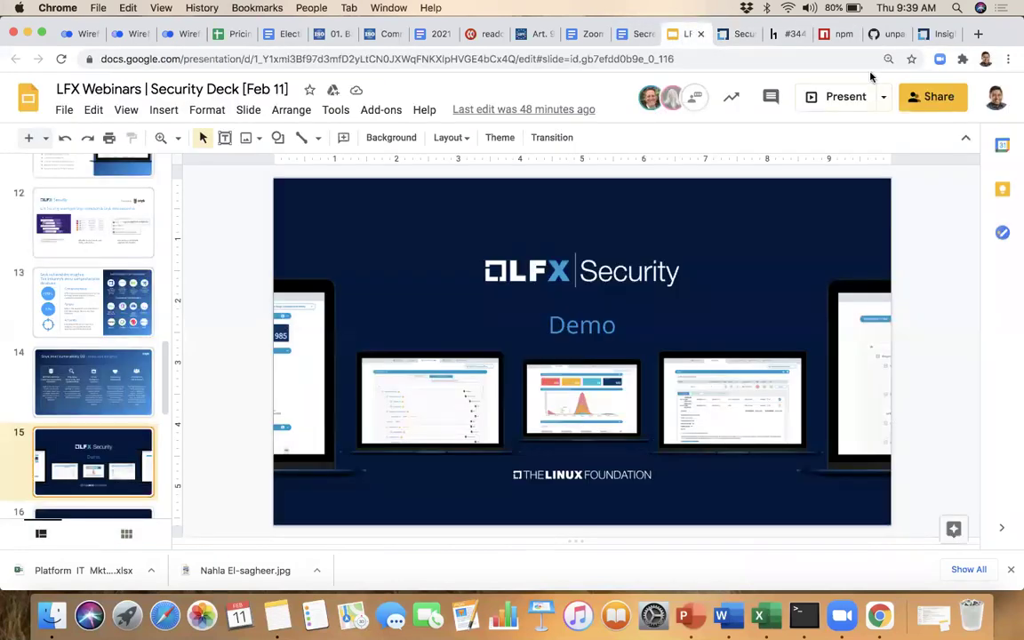
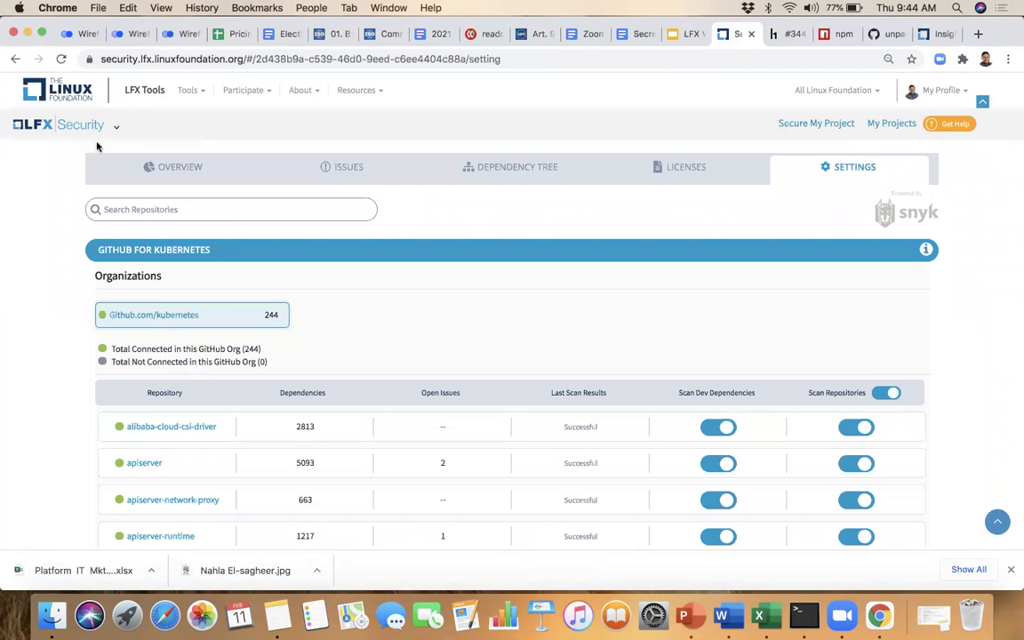
Return to the LFX Security project listing and browse the foundation cards with their issue counts and scan information
click(89, 128)
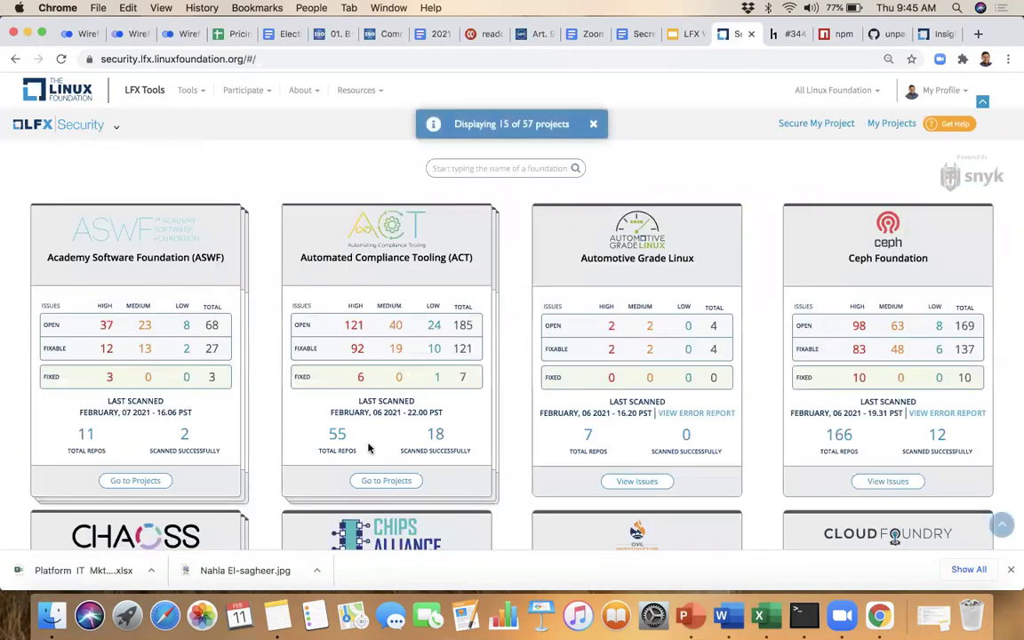
click(627, 484)
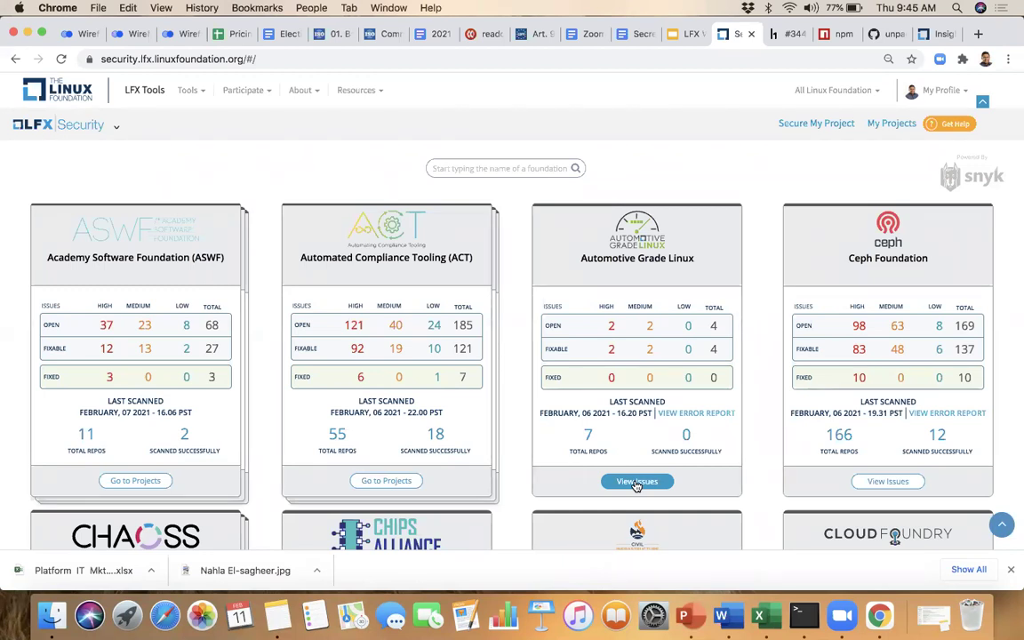
scroll(636, 485, down, 4)
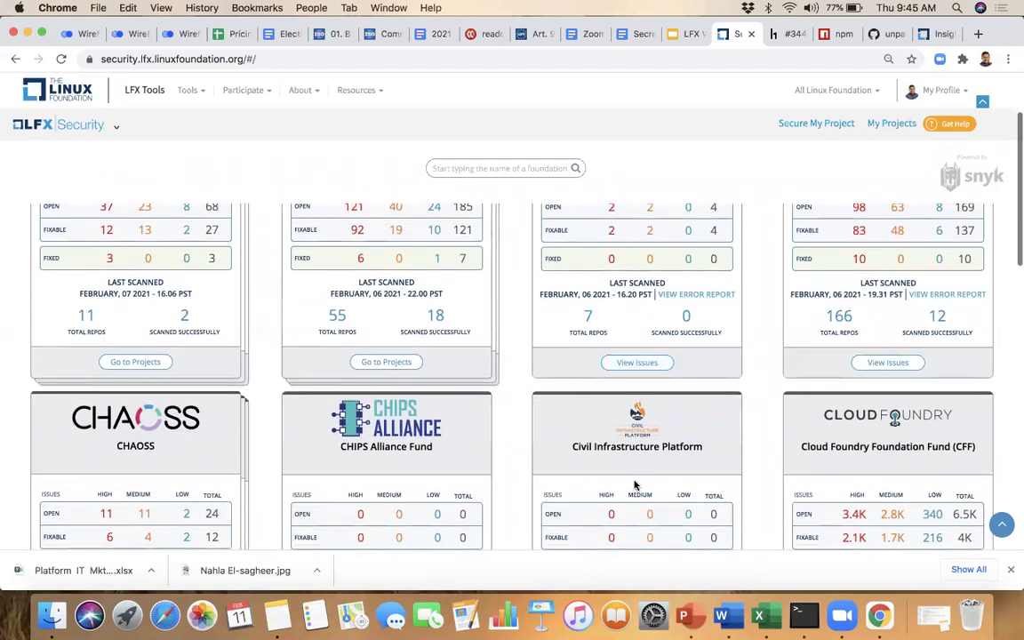
scroll(634, 484, down, 2)
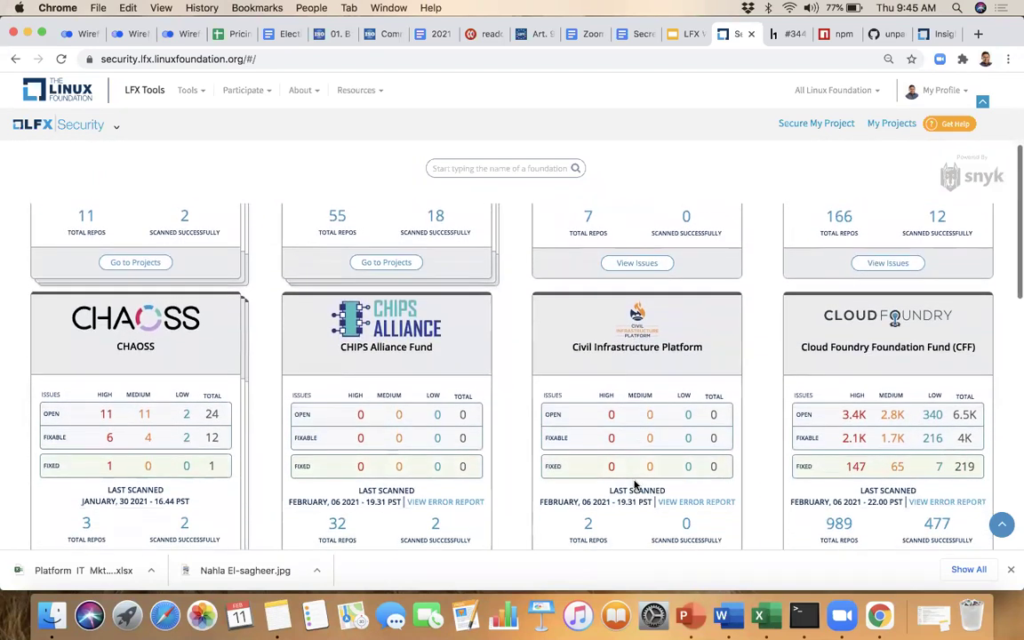
scroll(635, 484, down, 2)
scroll(634, 485, down, 1)
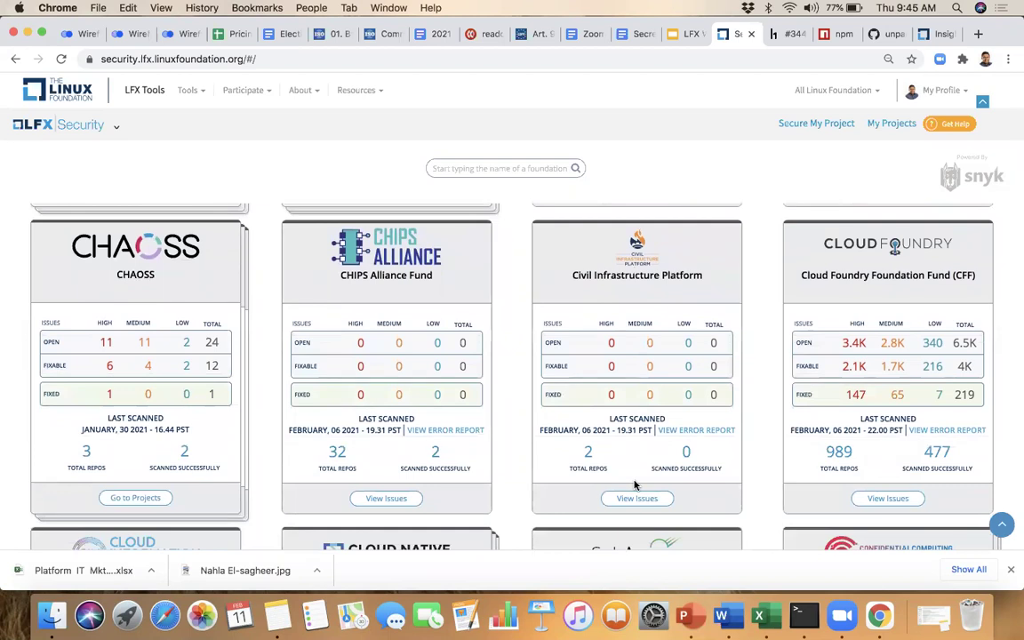
scroll(635, 484, up, 8)
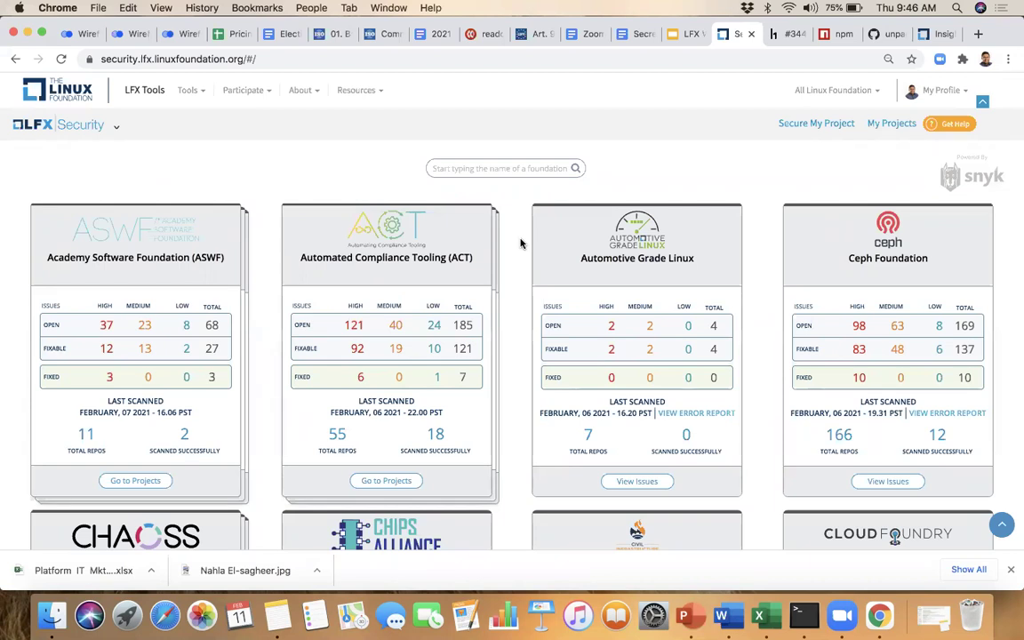
Start a Secure My Project application and review the form's project details, CII project ID, contributors and disclaimer sections
click(810, 125)
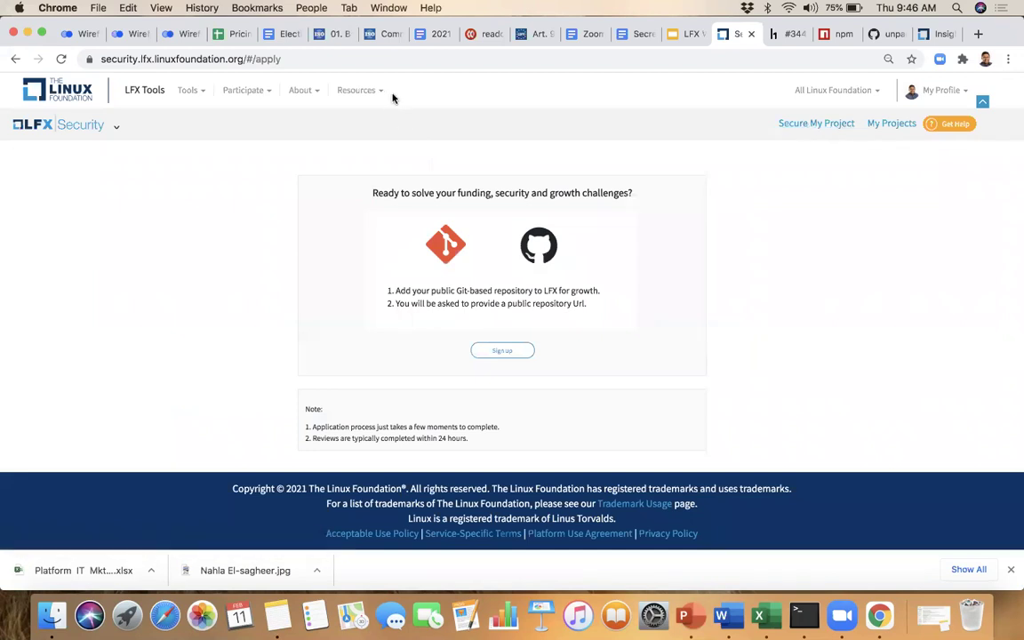
click(502, 350)
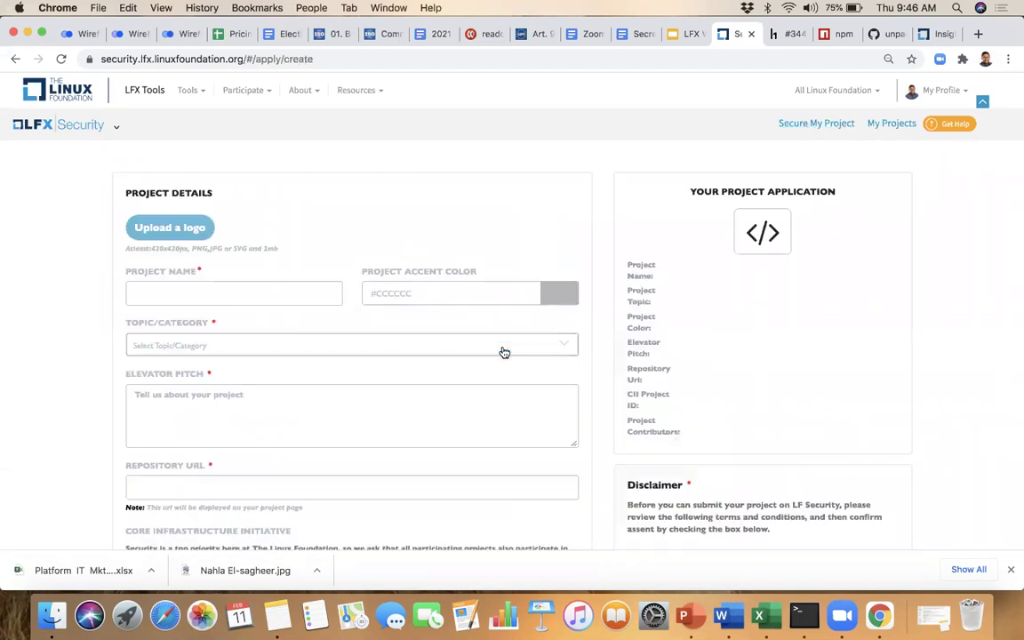
scroll(416, 415, down, 8)
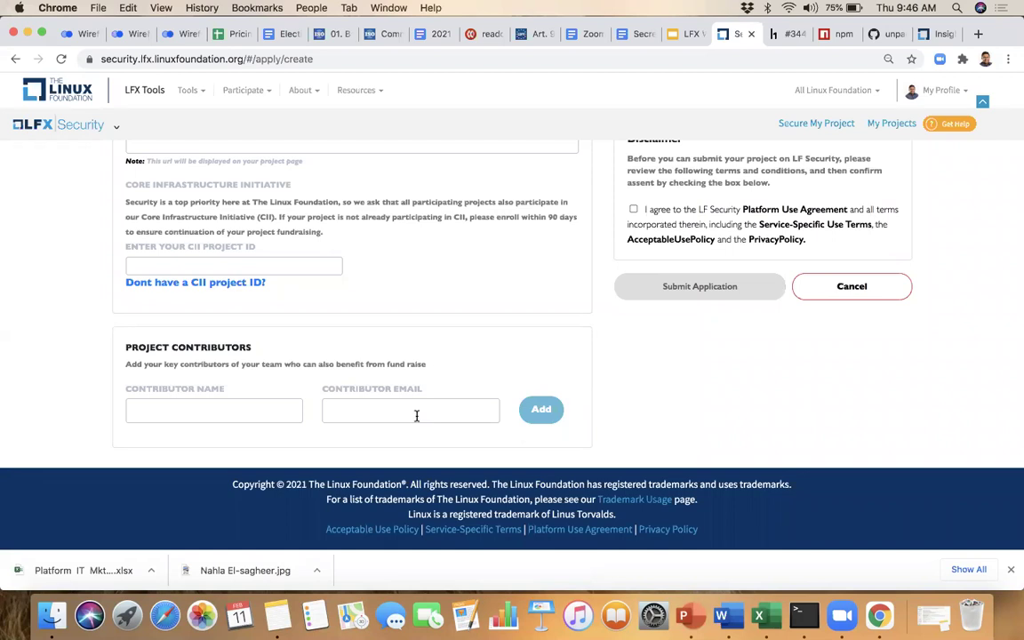
scroll(416, 415, up, 2)
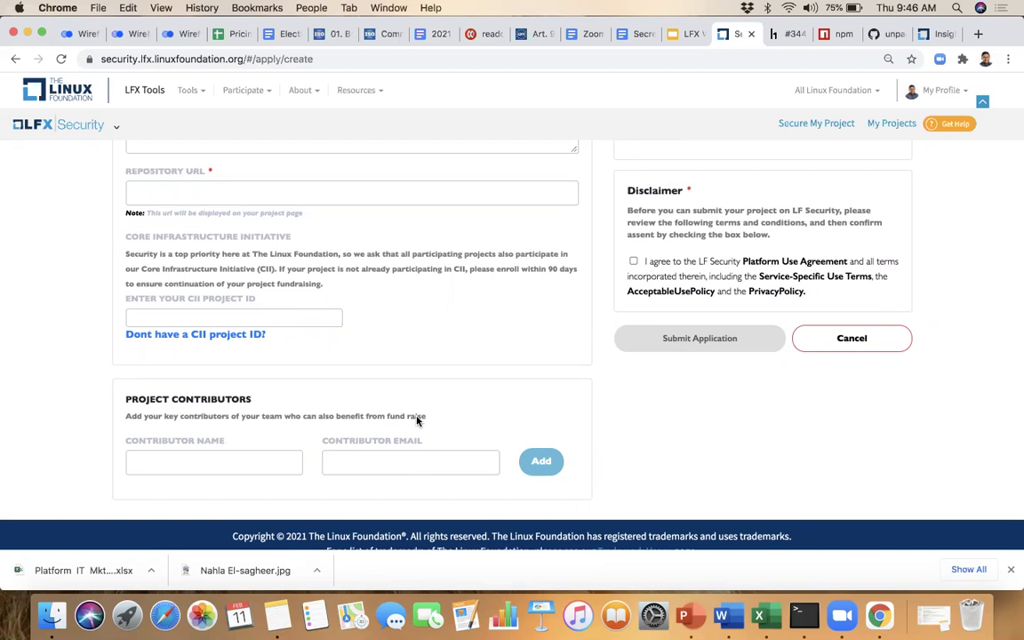
scroll(417, 421, up, 7)
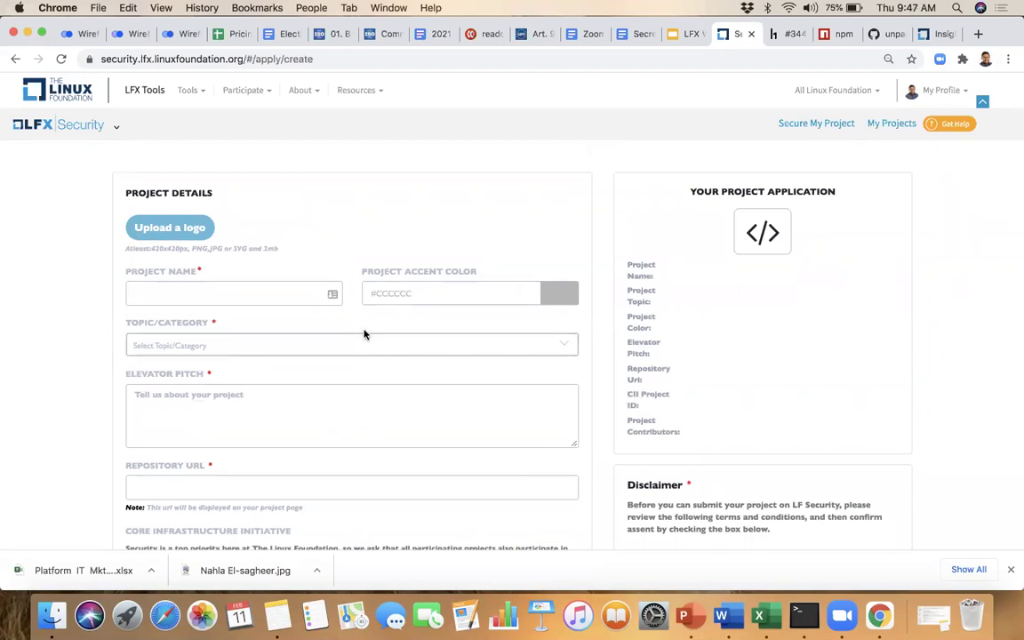
click(951, 124)
click(934, 125)
Switch to the LFX Webinars Security Deck in Google Slides and start the presentation from slide 21, "How to get started?"
click(687, 34)
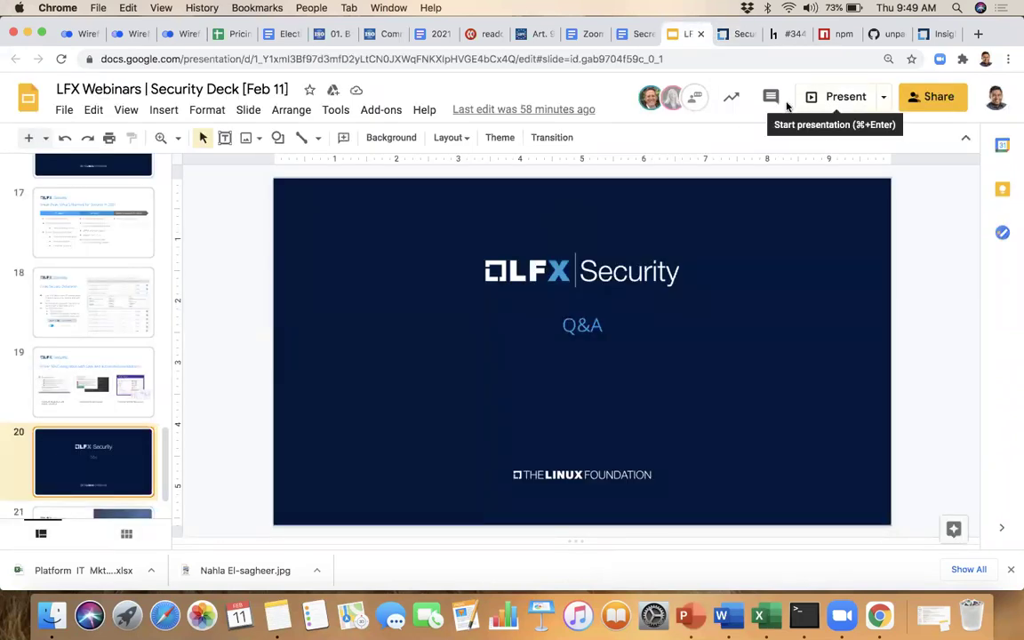
scroll(153, 427, down, 2)
click(120, 451)
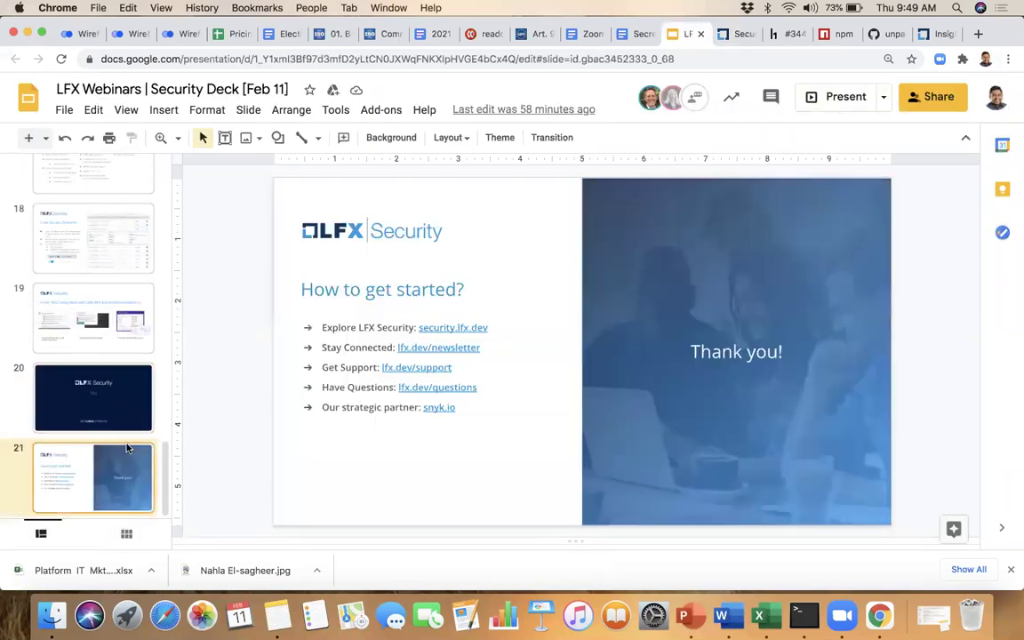
click(817, 97)
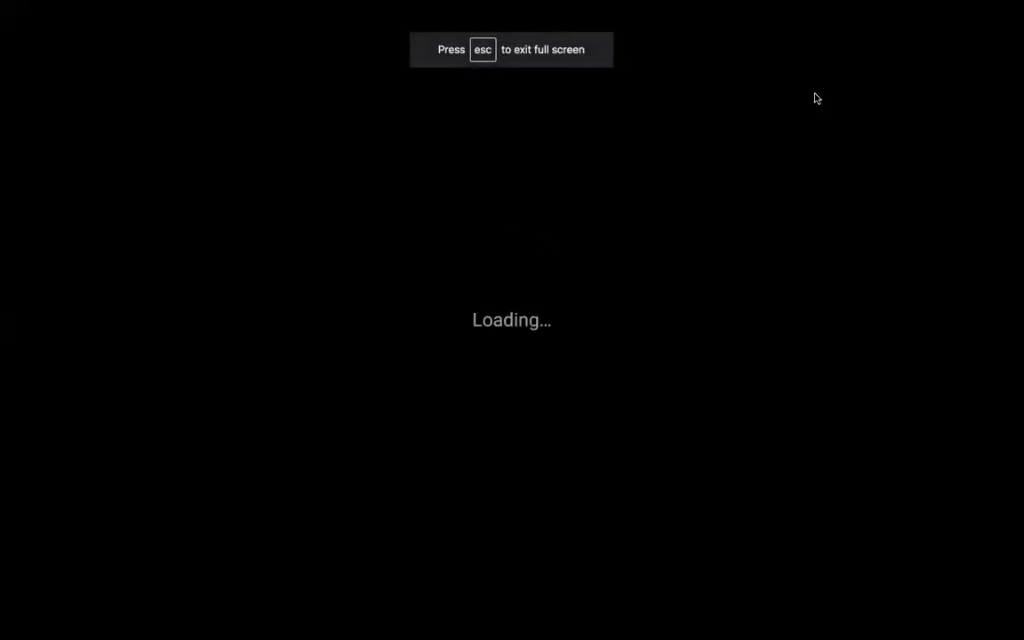